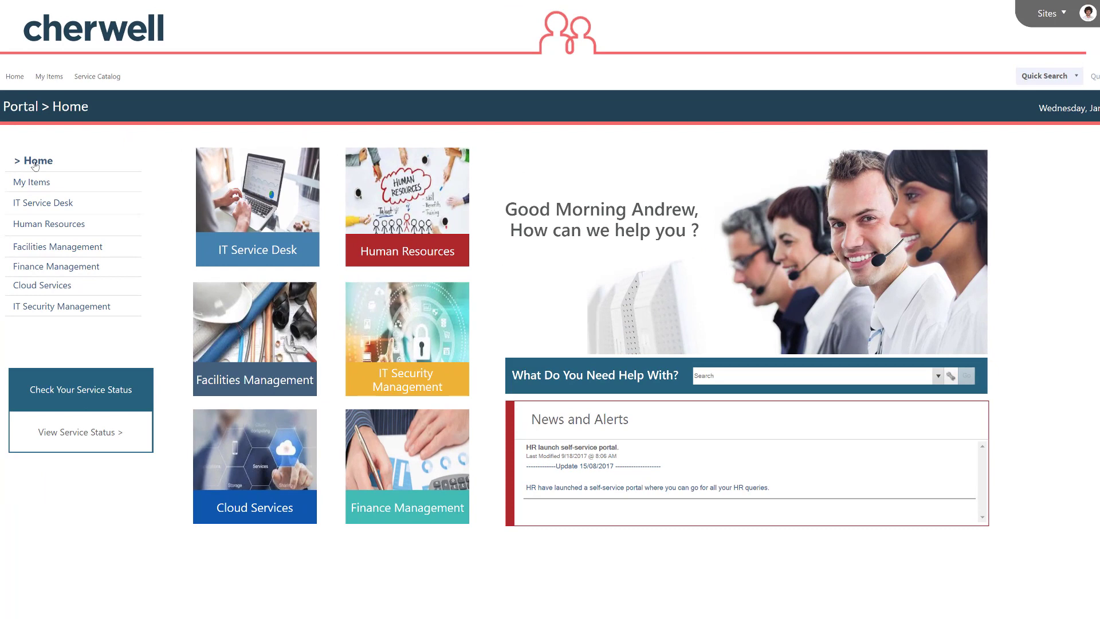
# - Open the portal's service status page listing each department's current issues
pyautogui.click(67, 439)
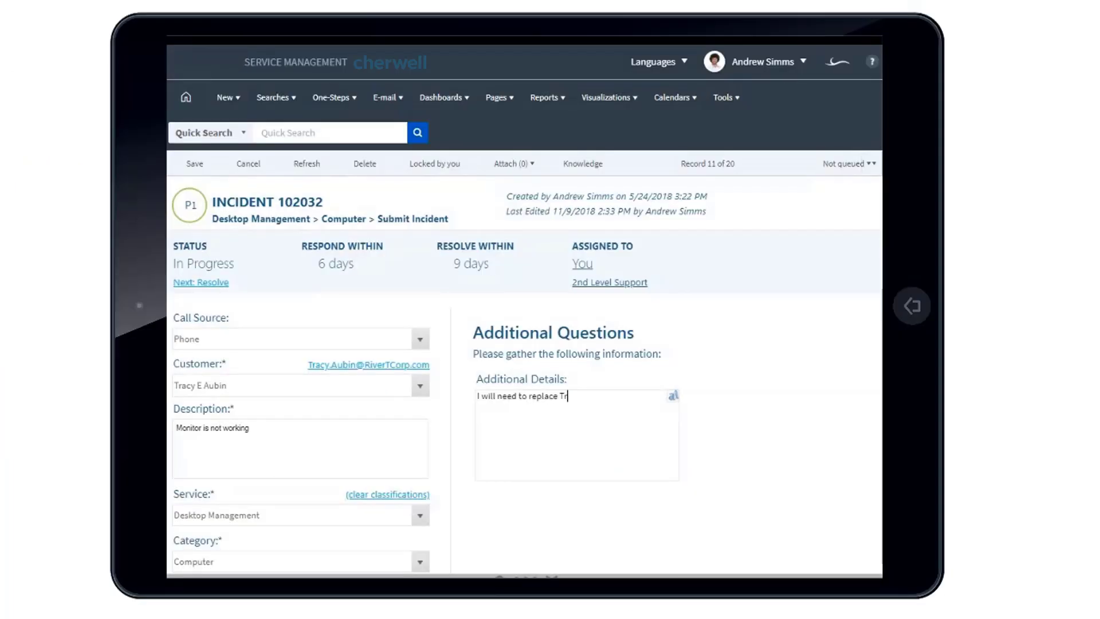
pyautogui.write("acy's")
pyautogui.write(' monito')
pyautogui.write('r')
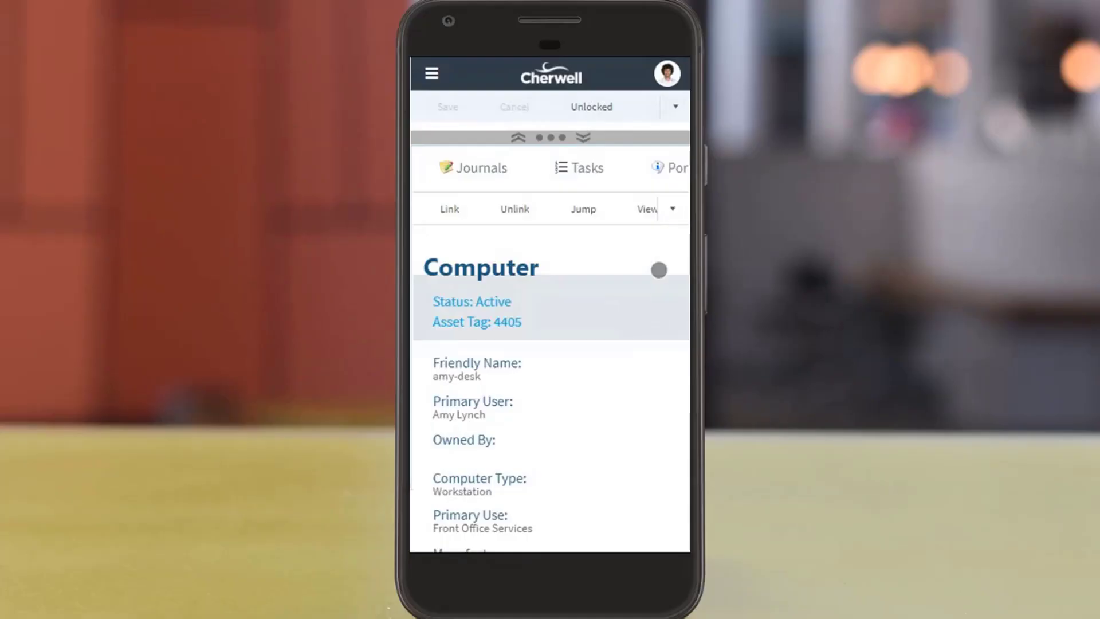
pyautogui.scroll(-2, 658, 270)
pyautogui.scroll(-2, 658, 282)
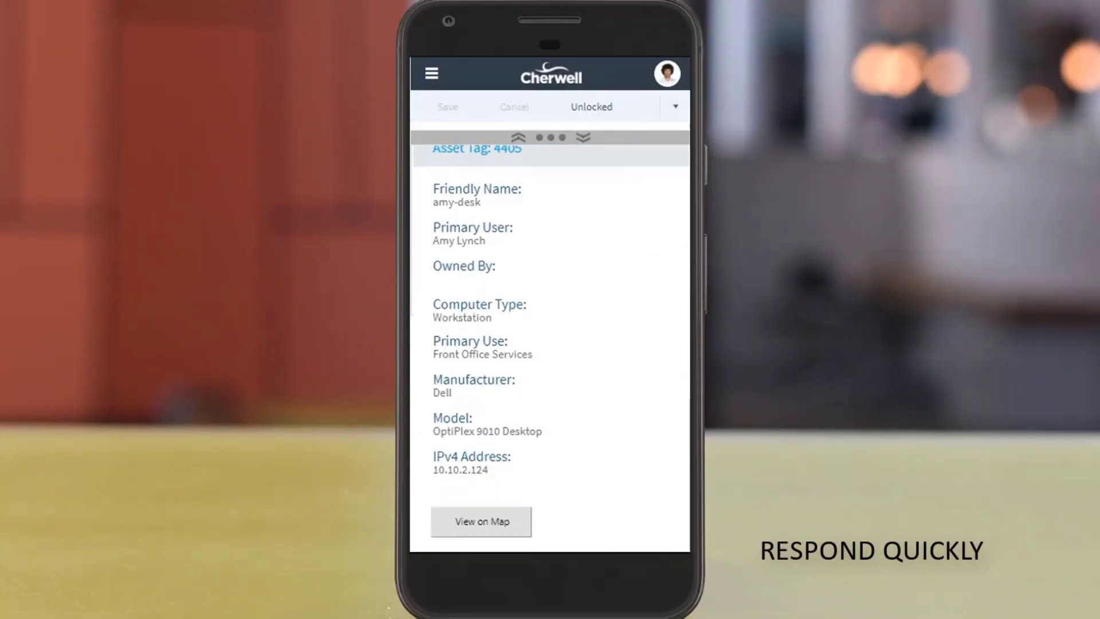
# - Show the computer asset's location on a map from its mobile record
pyautogui.click(459, 523)
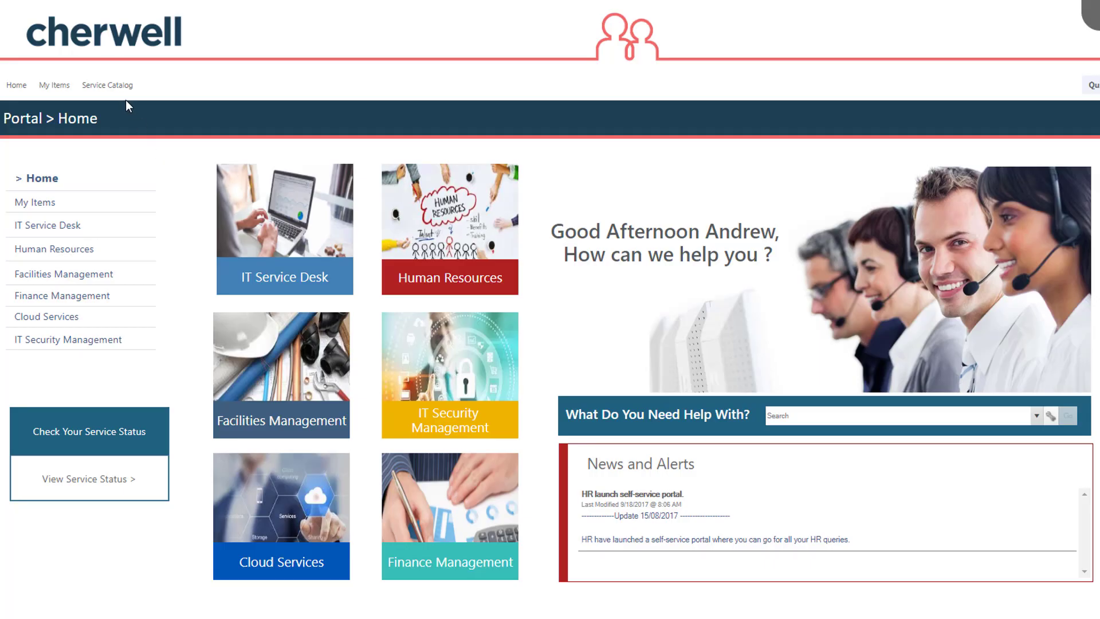
# - Request a Surface Pro 4 under Desktop Management > Computer and add it to the cart as ticket 103011
pyautogui.click(120, 88)
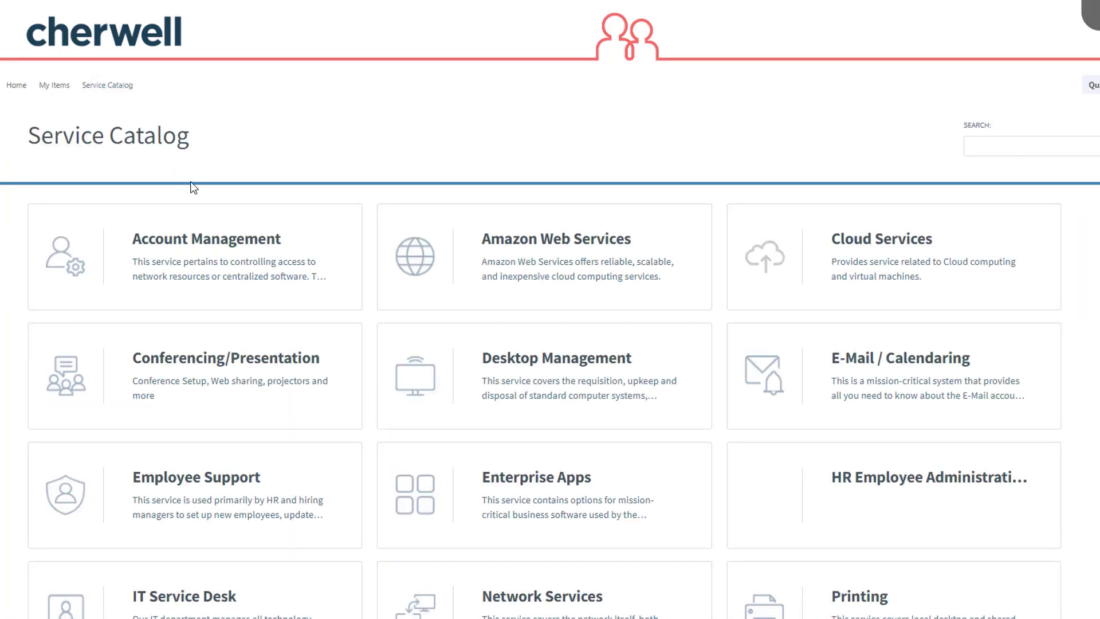
pyautogui.click(527, 370)
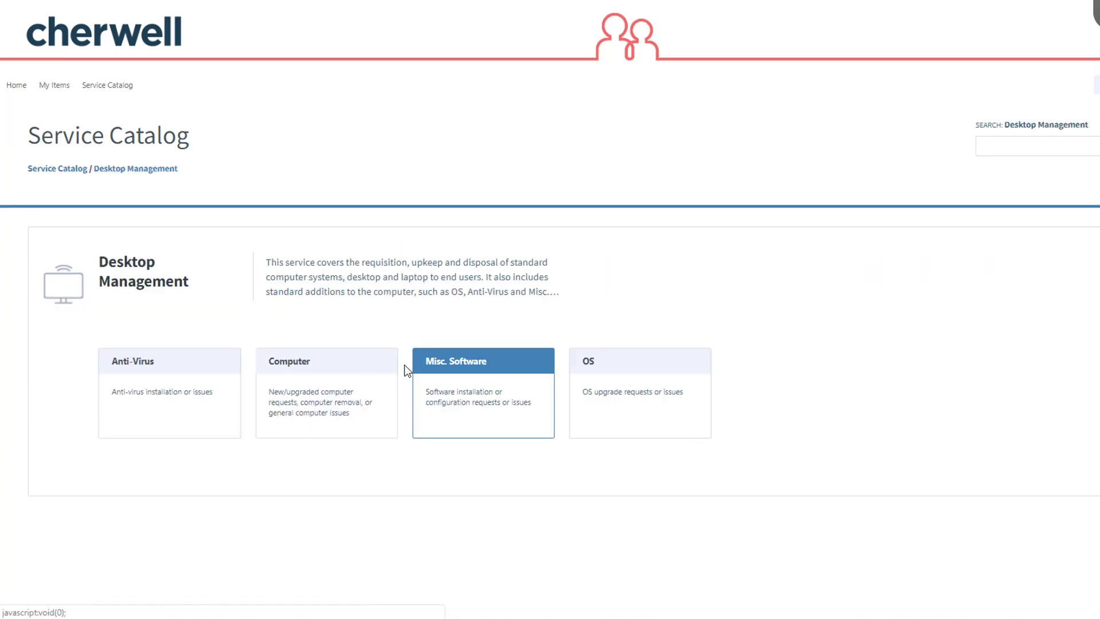
pyautogui.click(297, 370)
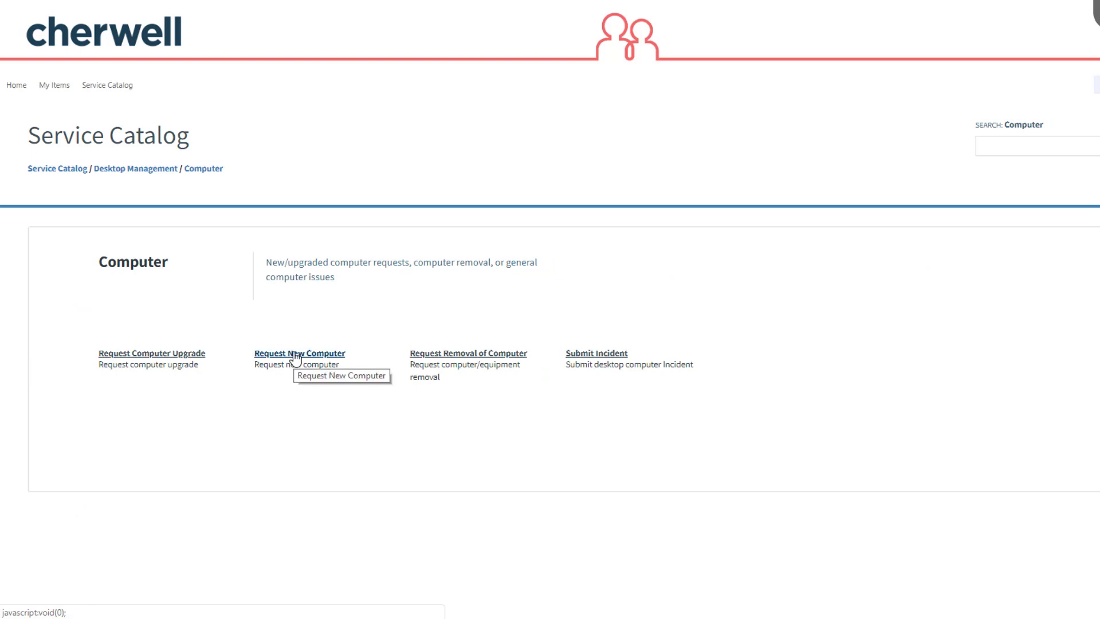
pyautogui.click(295, 354)
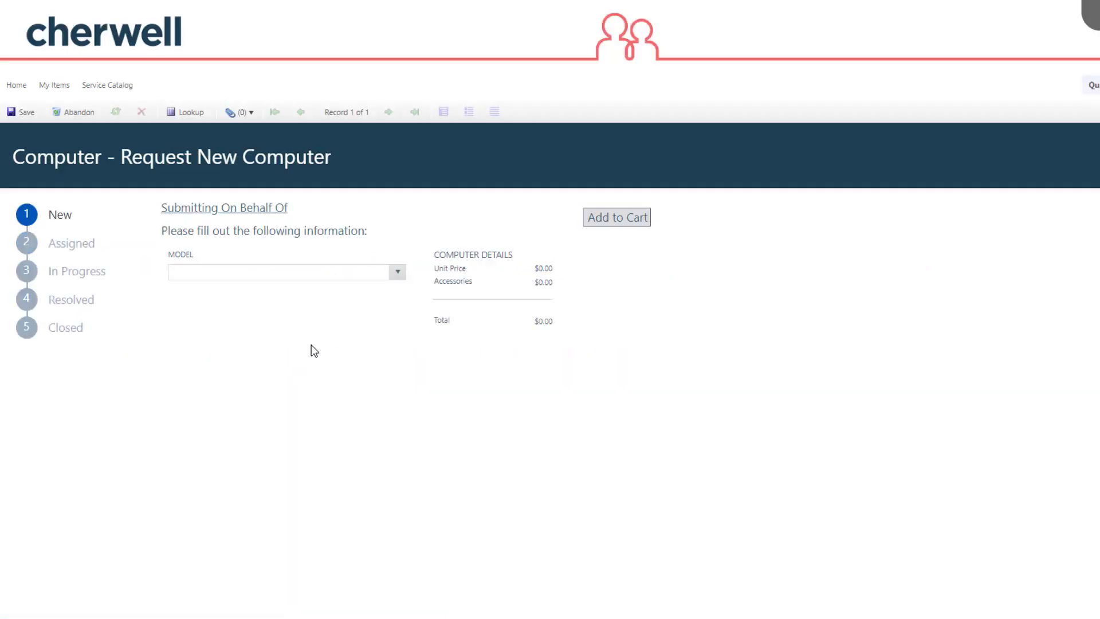
pyautogui.click(400, 275)
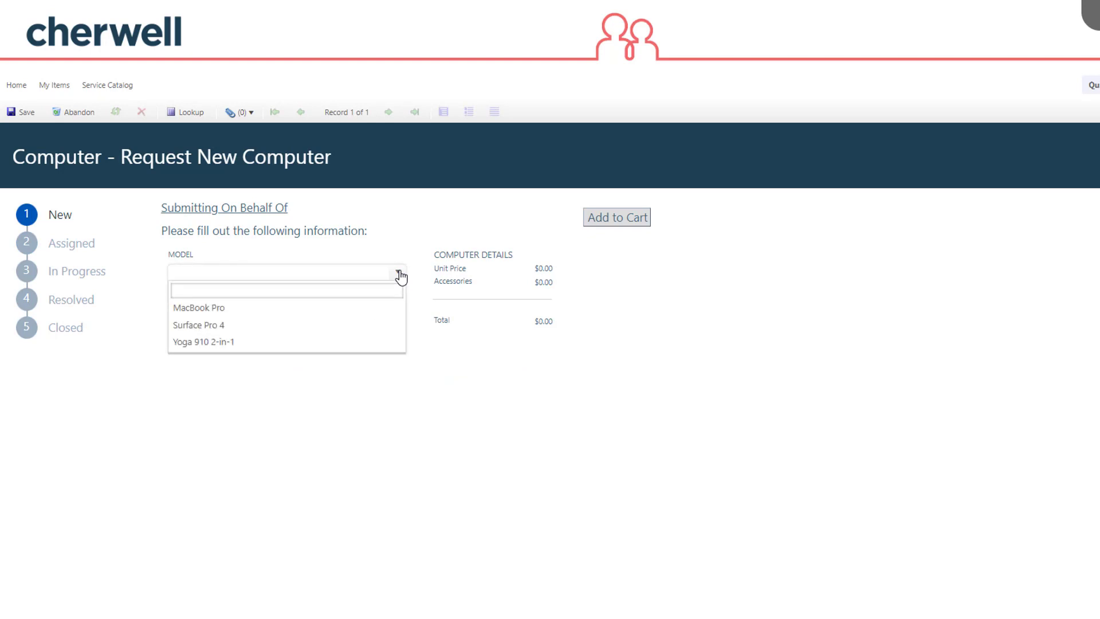
pyautogui.click(392, 325)
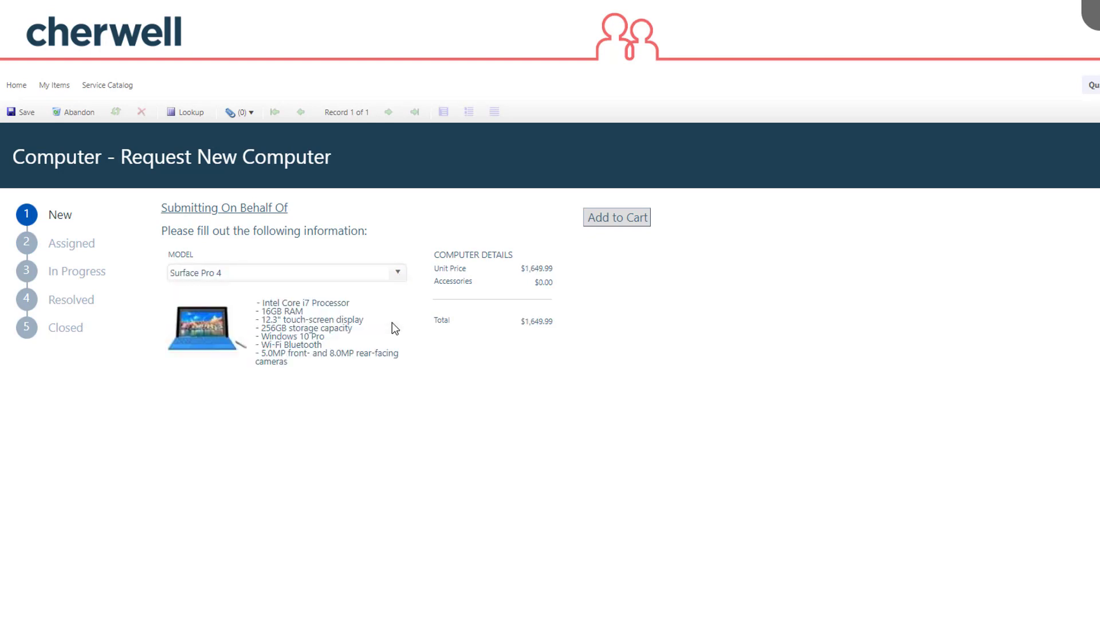
pyautogui.click(602, 220)
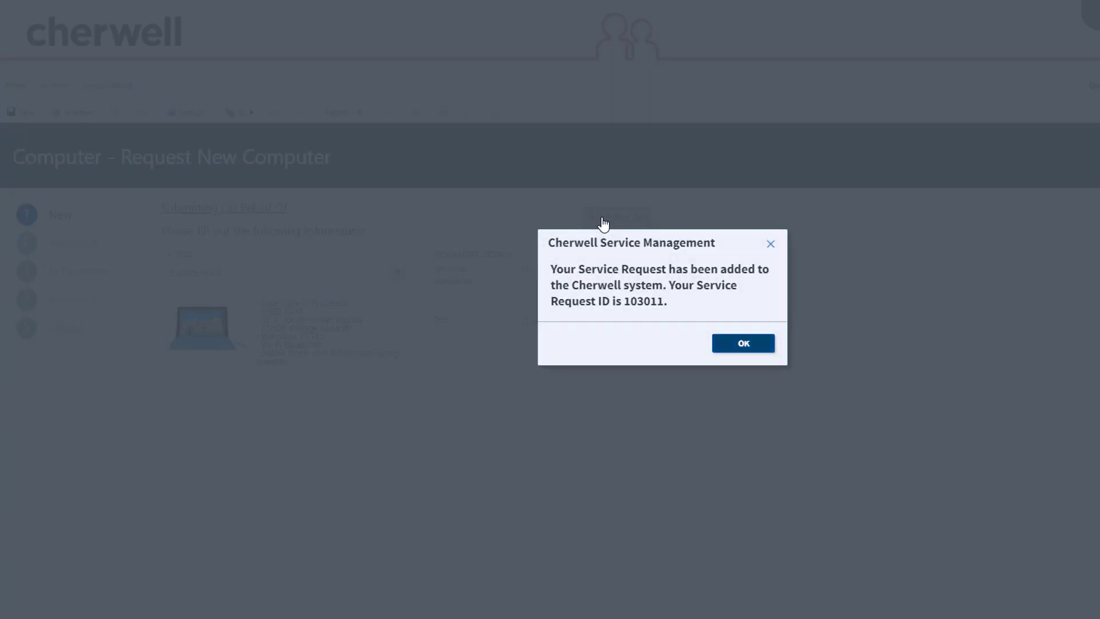
pyautogui.click(736, 342)
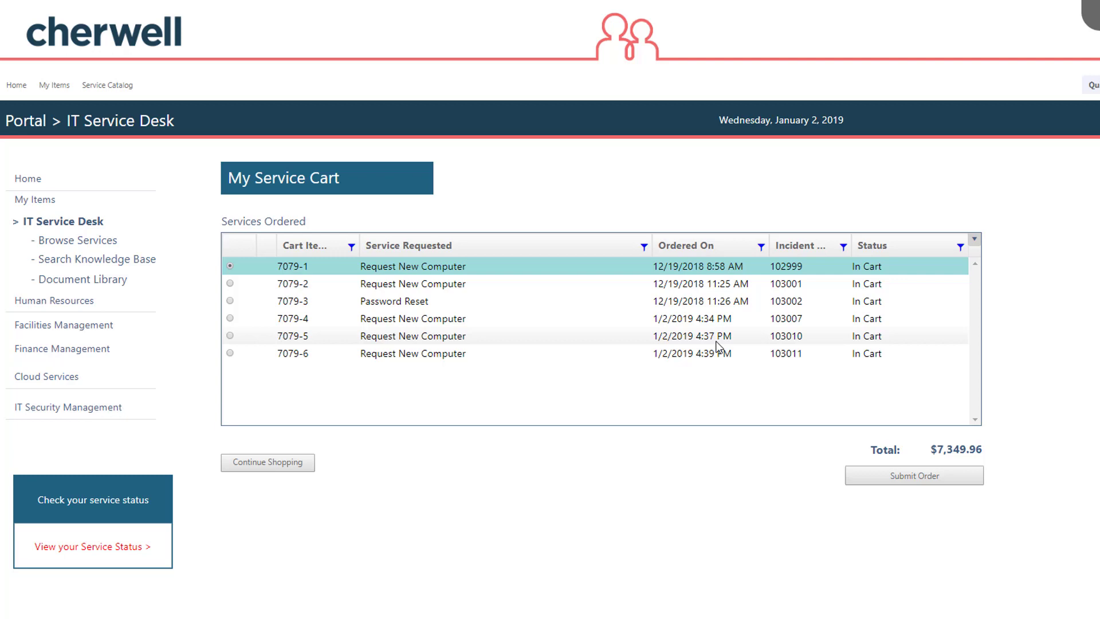
pyautogui.doubleClick(563, 355)
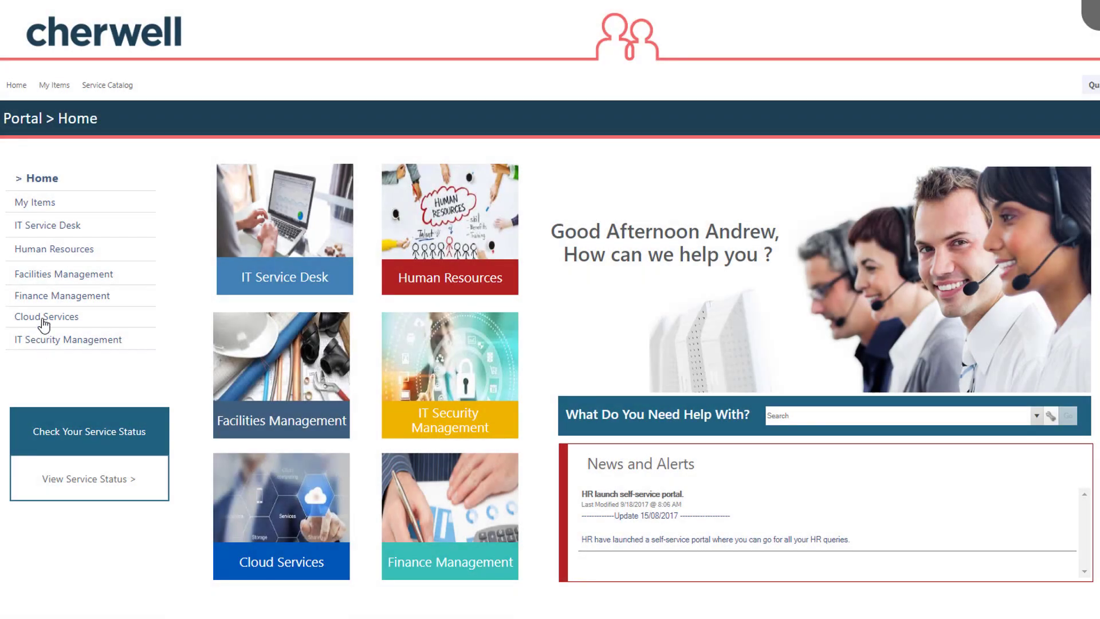
# - Add a new Cloud Services virtual machine request to the cart as ticket 103015
pyautogui.click(44, 317)
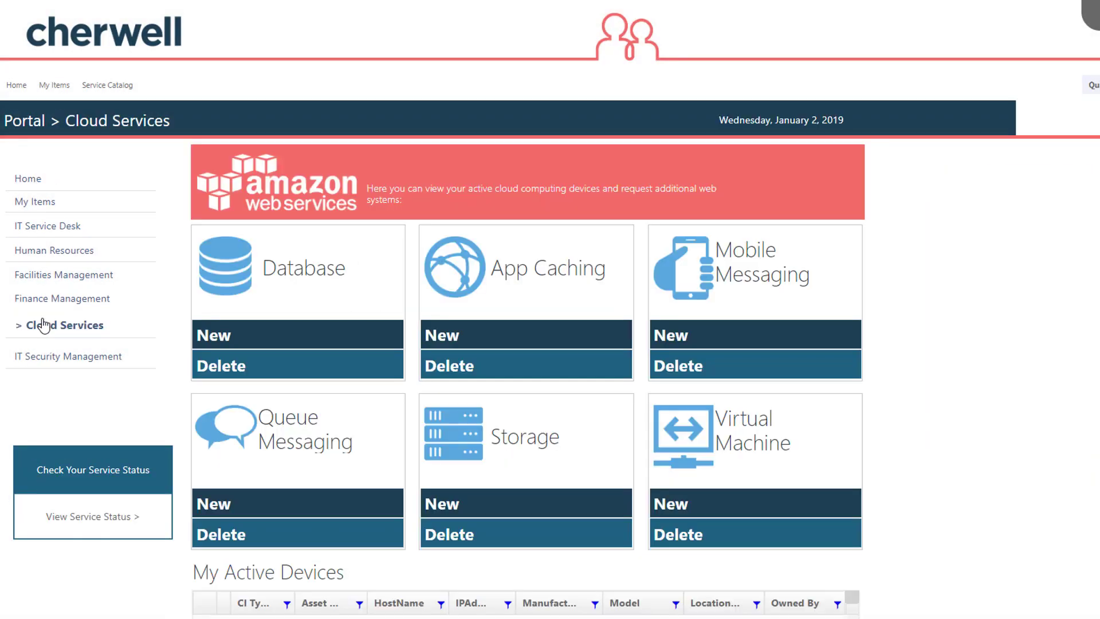
pyautogui.click(678, 507)
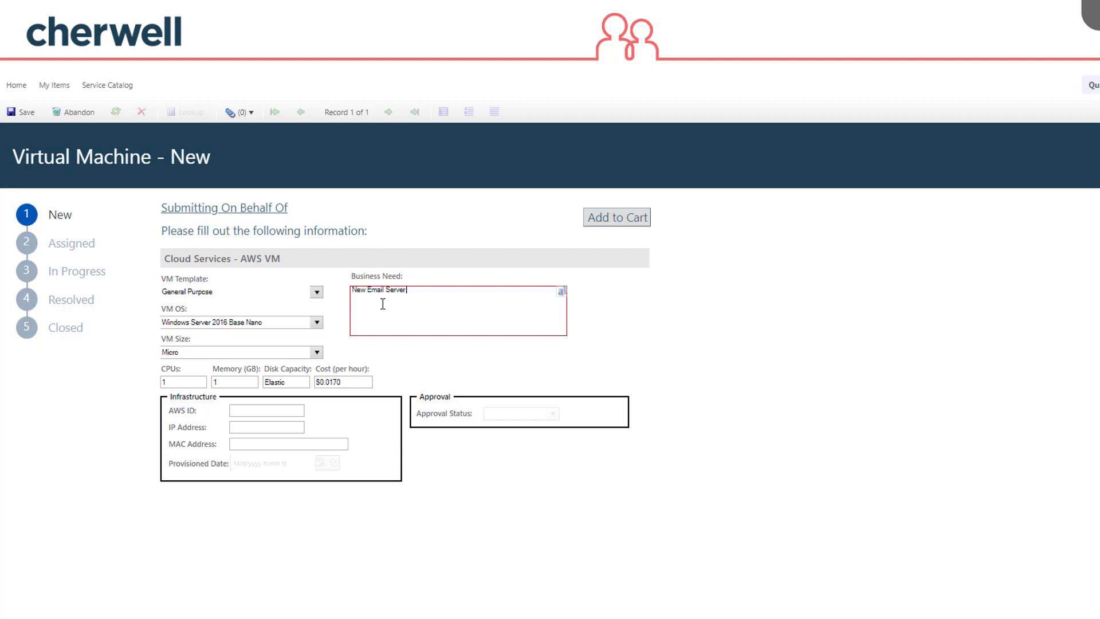
pyautogui.click(599, 225)
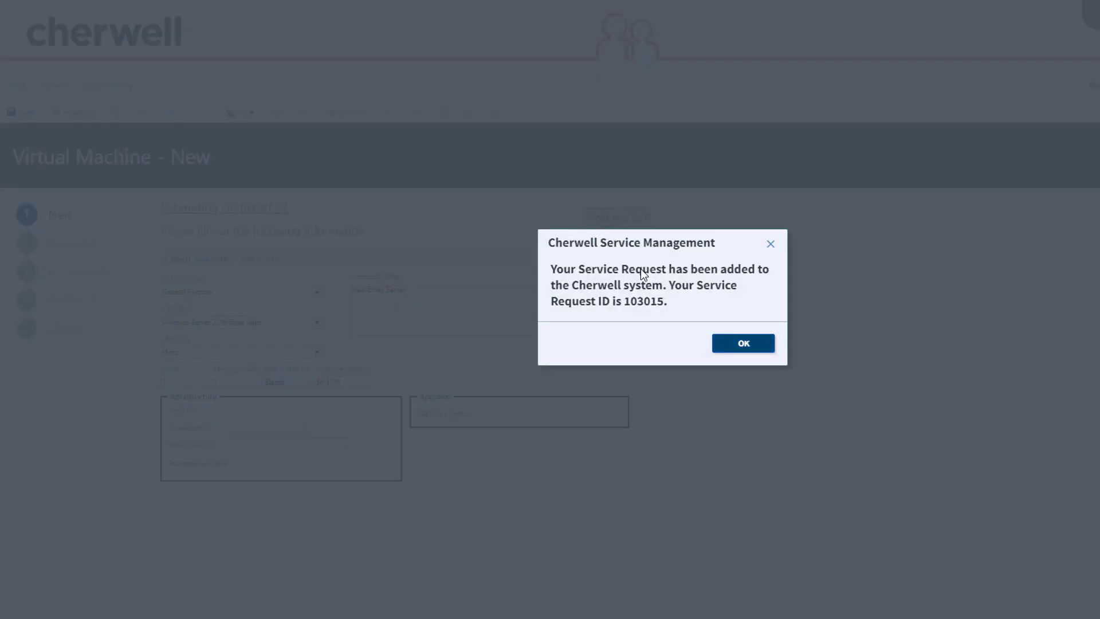
pyautogui.click(741, 344)
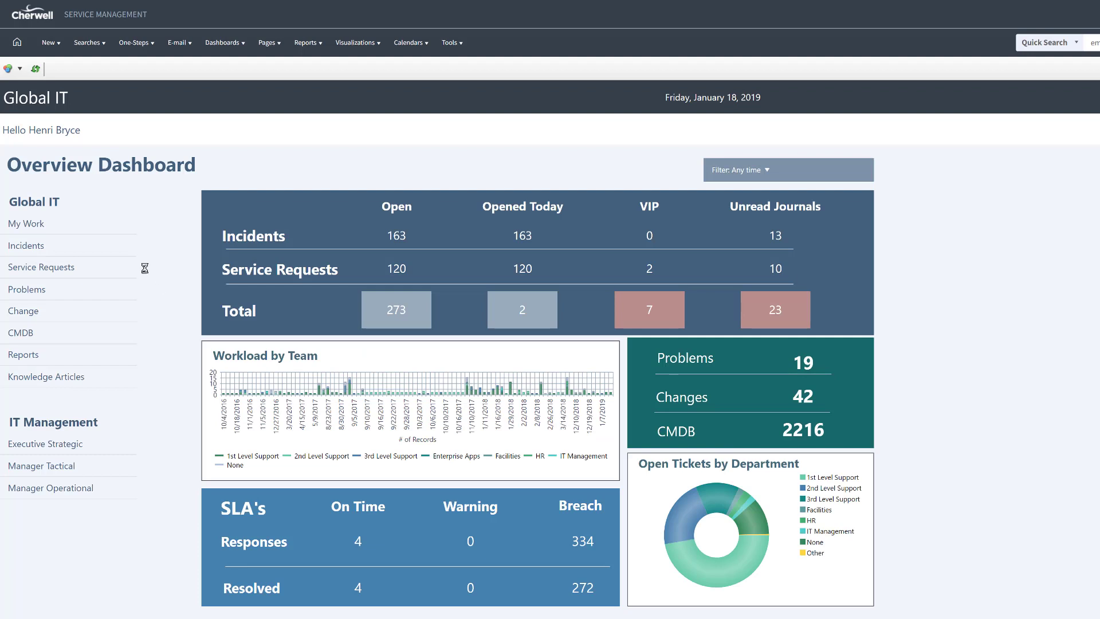
# - Open email incident 102688 from My Work and run a KCS knowledge search on it
pyautogui.click(34, 225)
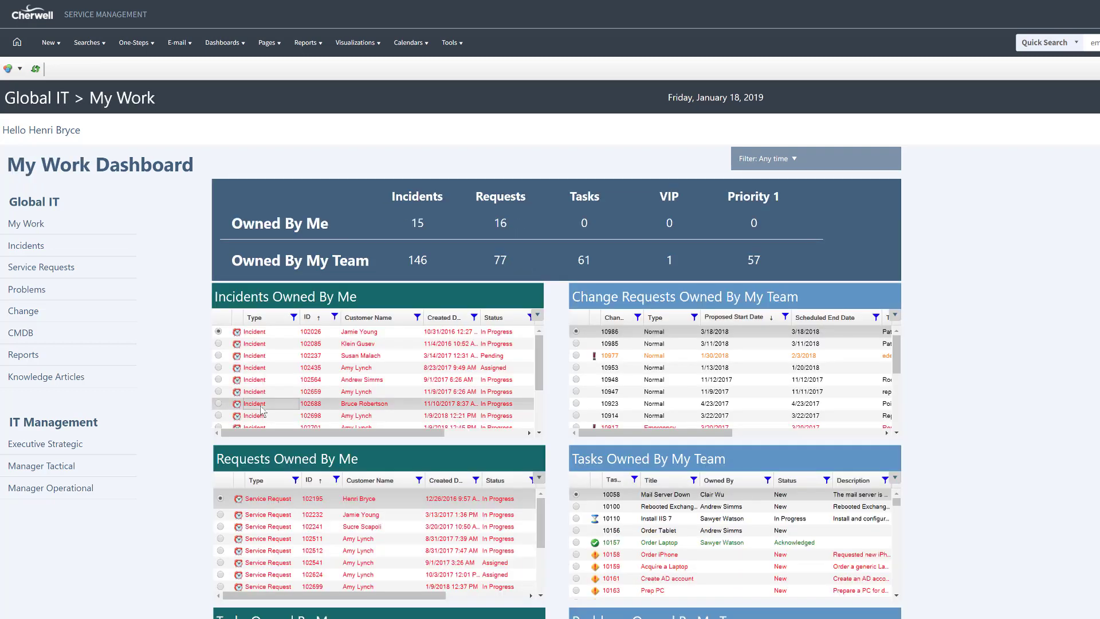
pyautogui.doubleClick(262, 411)
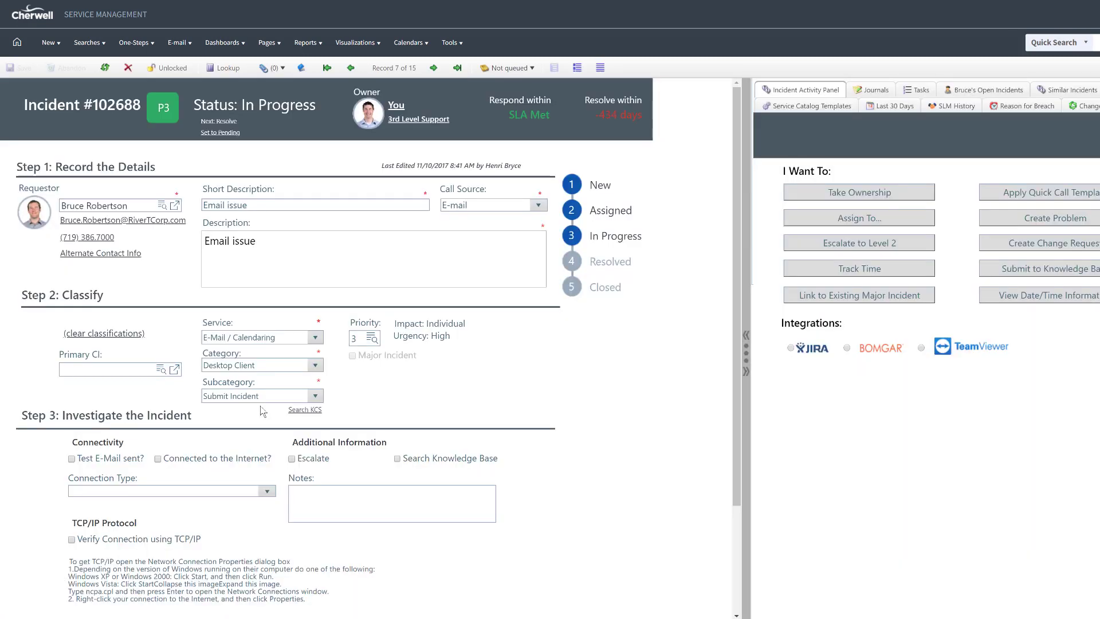
pyautogui.click(303, 411)
# - Change the subcategory to Request Access/Installation, then back to Submit Incident
pyautogui.click(315, 397)
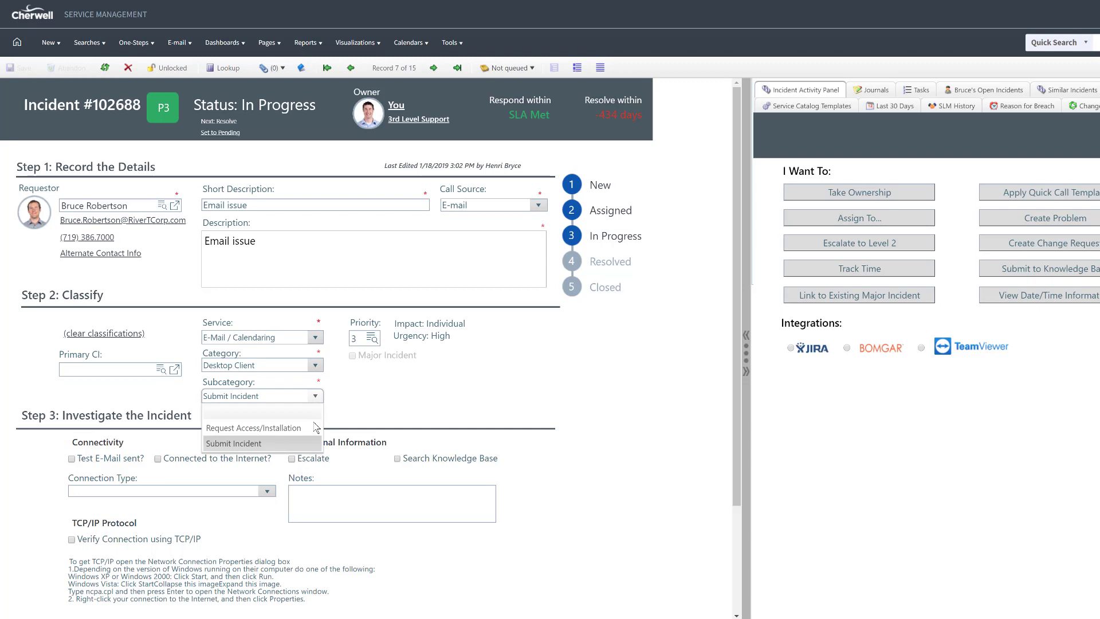
pyautogui.click(315, 428)
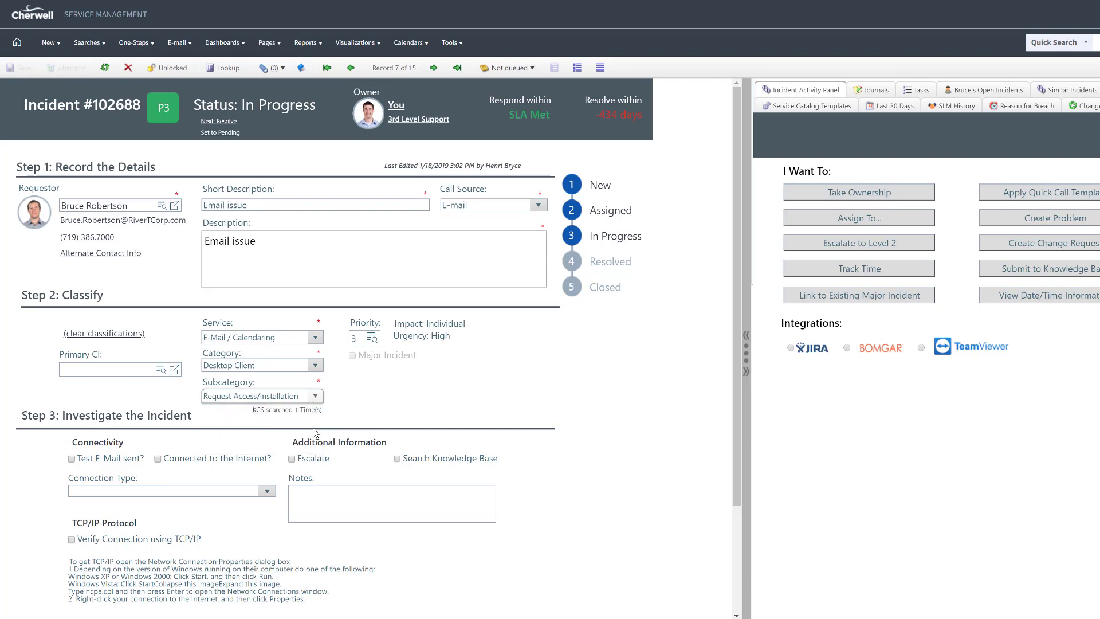
pyautogui.click(315, 397)
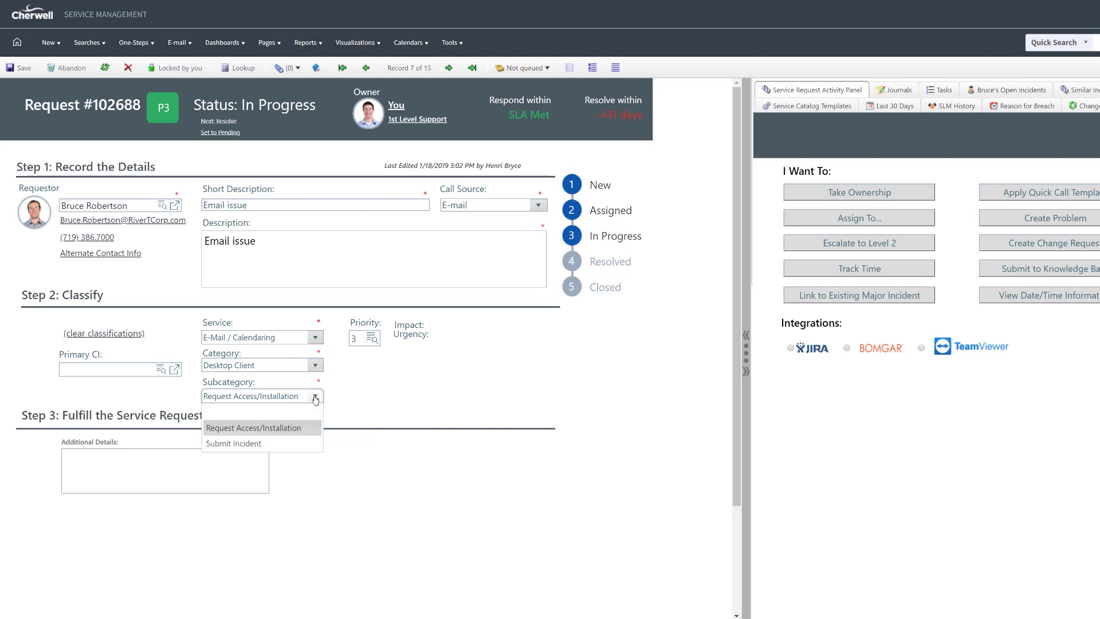
pyautogui.click(310, 445)
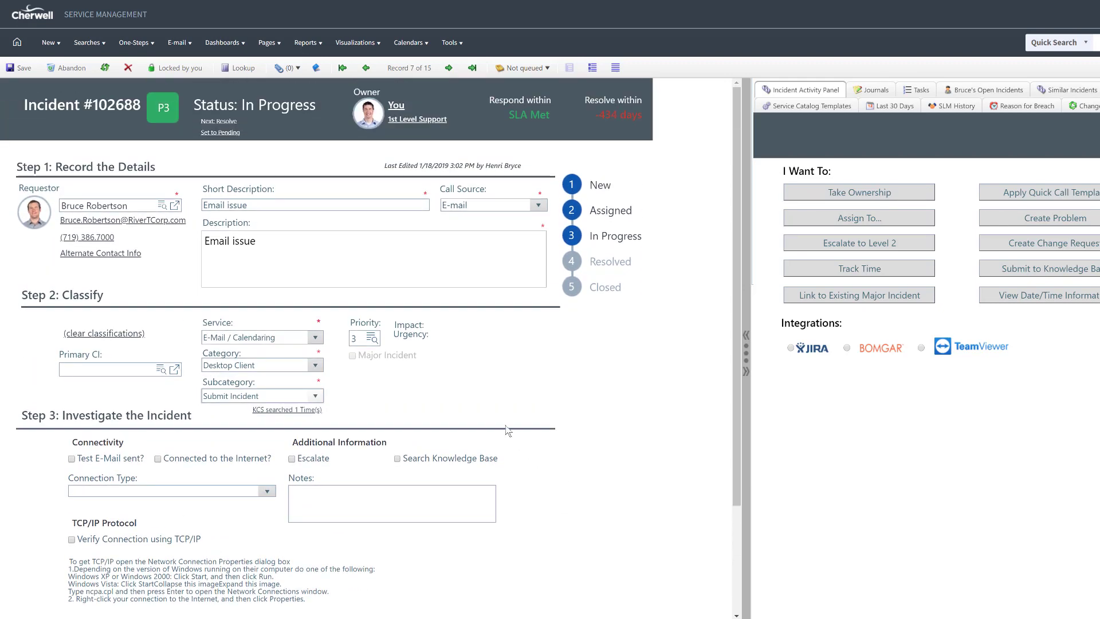
# - Set priority to Dept impact and Normal urgency, check Similar Incidents, and create a problem
pyautogui.click(372, 340)
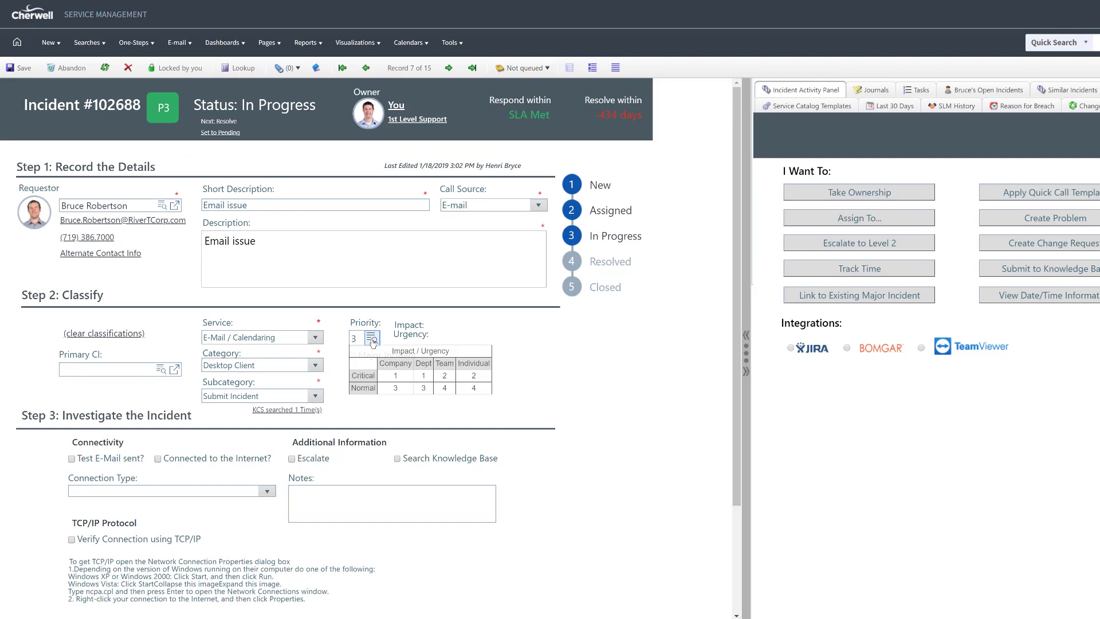
pyautogui.click(424, 389)
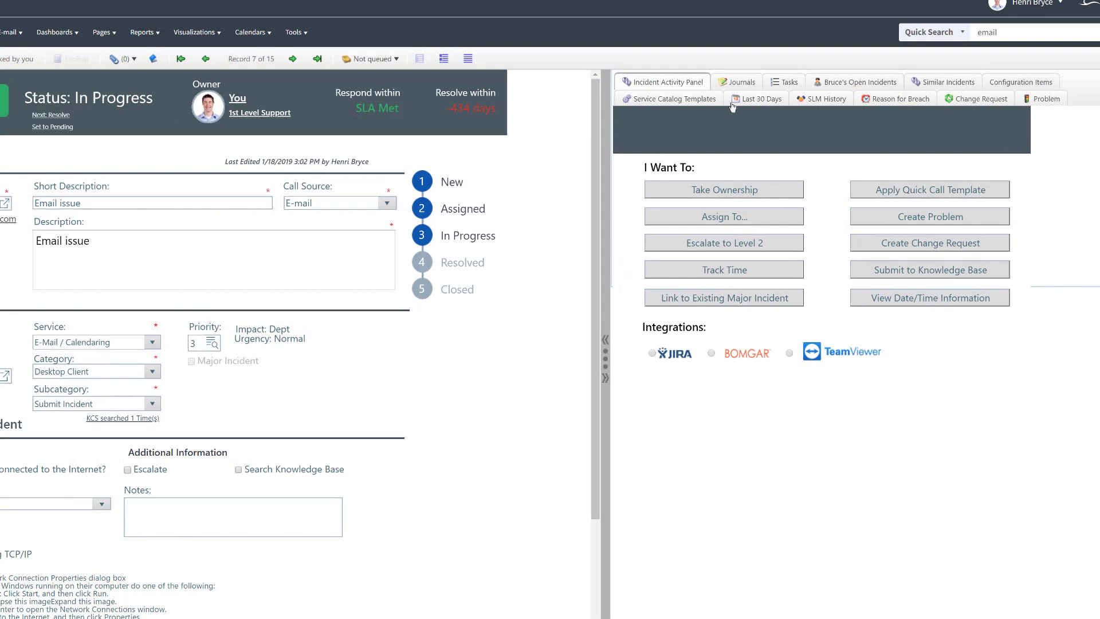
pyautogui.click(929, 85)
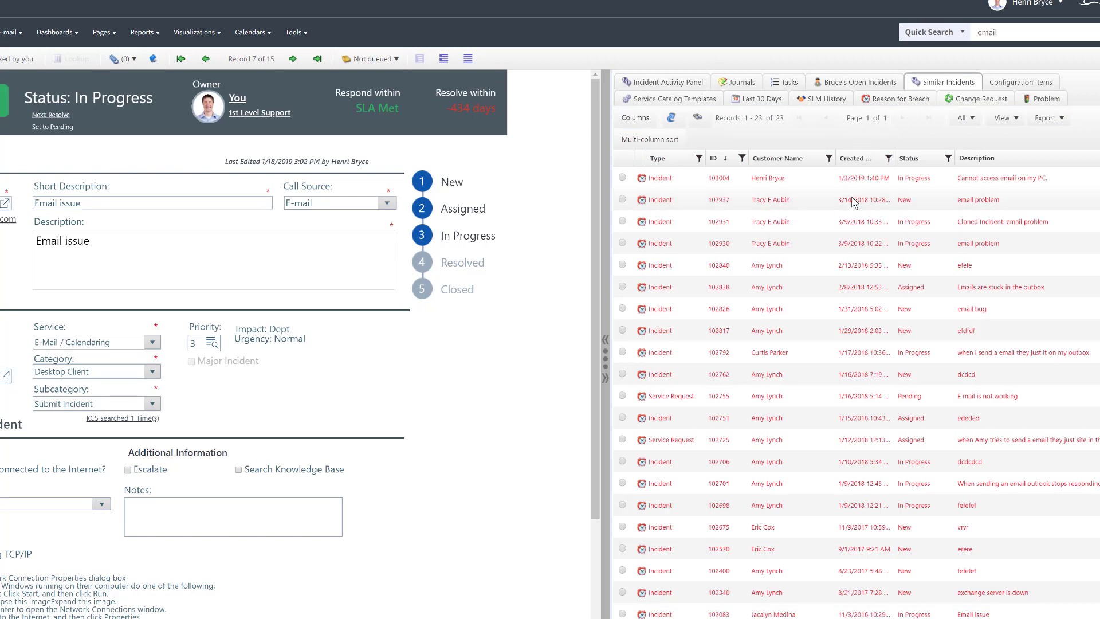
pyautogui.scroll(-1, 853, 204)
pyautogui.scroll(1, 853, 202)
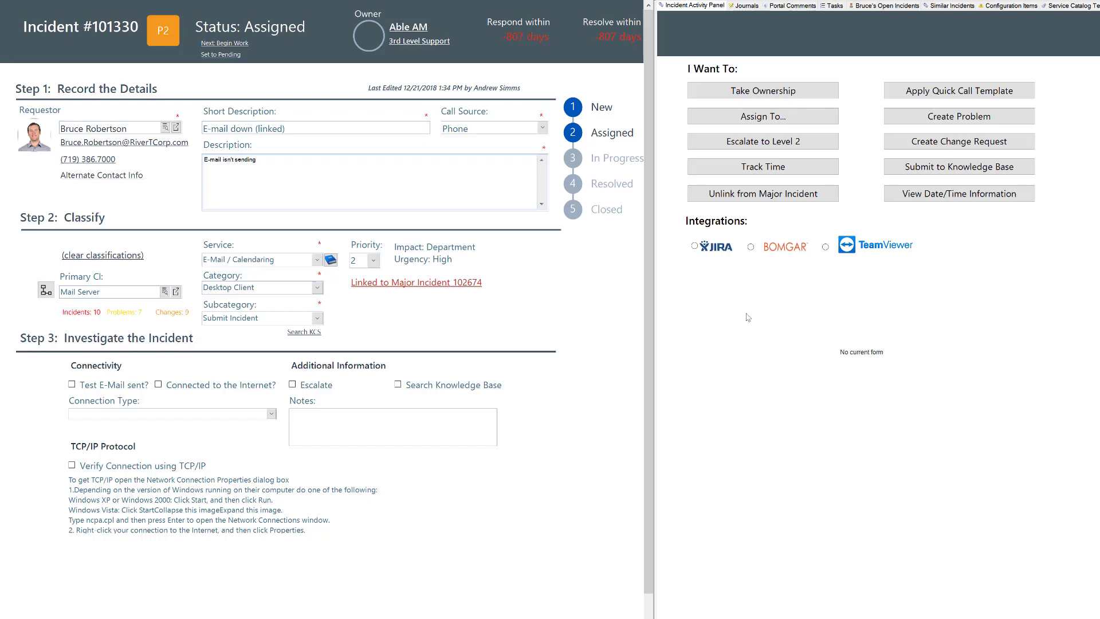
pyautogui.click(940, 119)
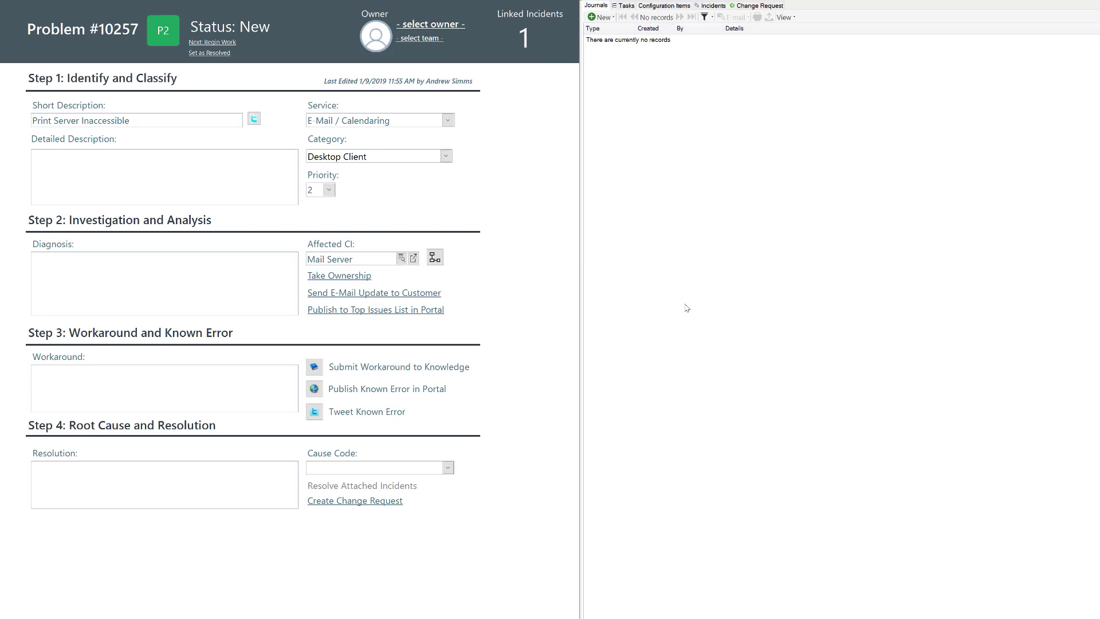
# - Open linked incident 101330 'E-mail down' from problem 10257's Incidents tab
pyautogui.click(715, 7)
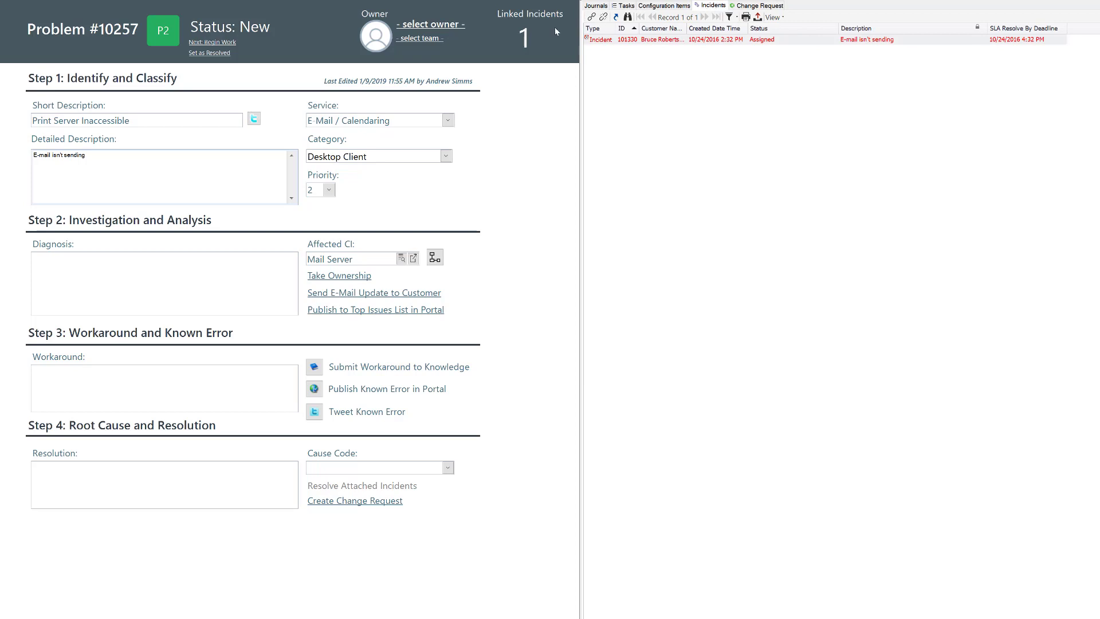
pyautogui.doubleClick(764, 39)
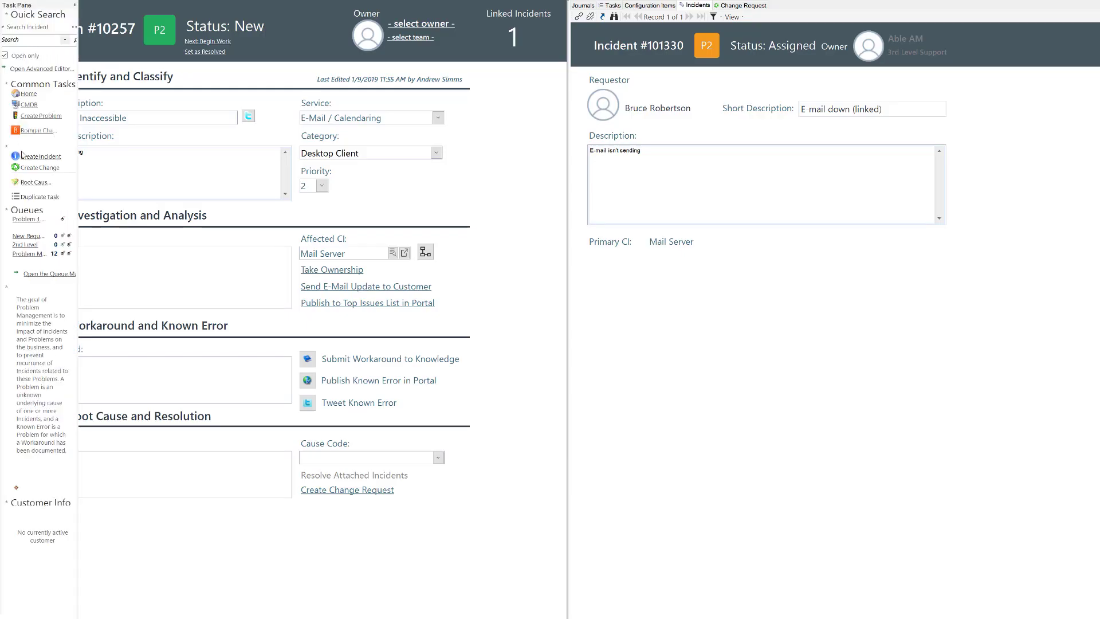
# - Create change request 10993 'Patch Email Server' from the problem, starting 1/13/2019
pyautogui.click(26, 169)
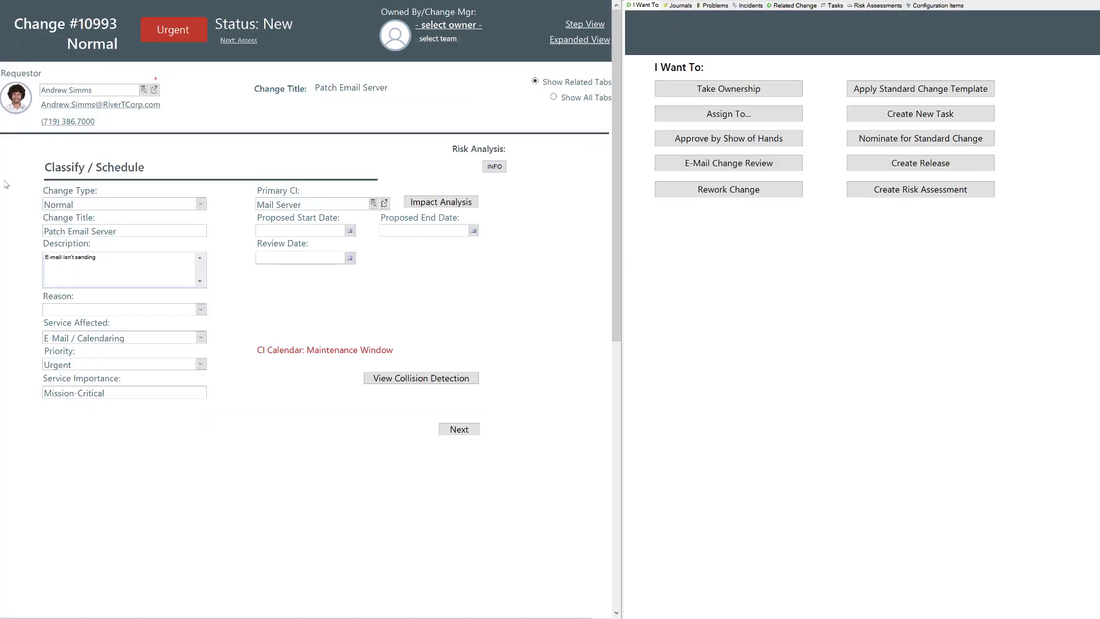
pyautogui.click(350, 231)
pyautogui.click(330, 277)
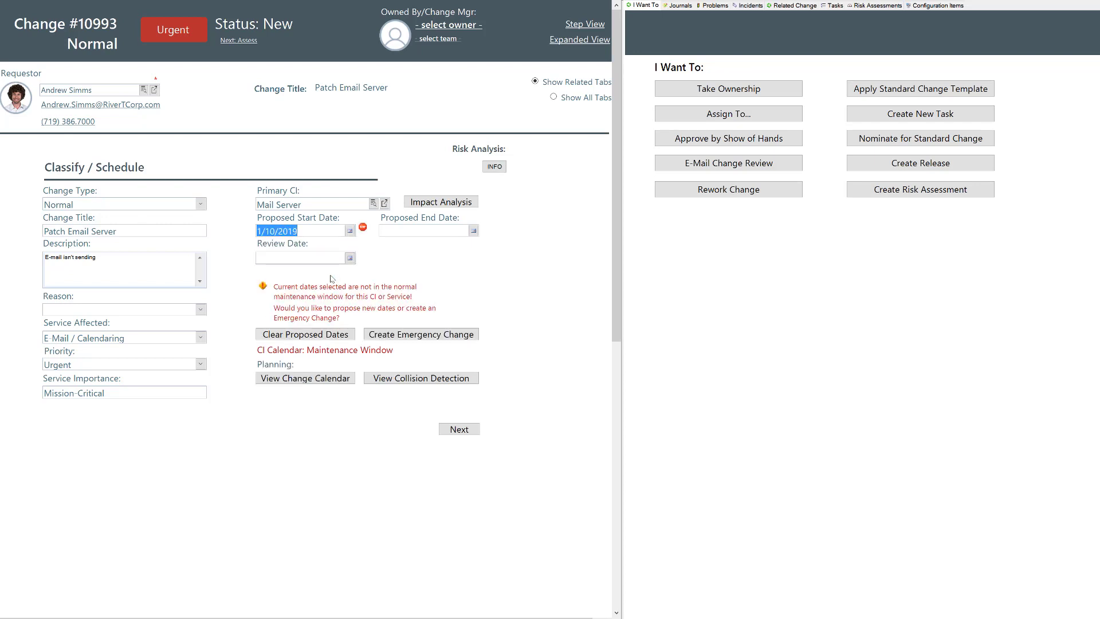
pyautogui.click(348, 231)
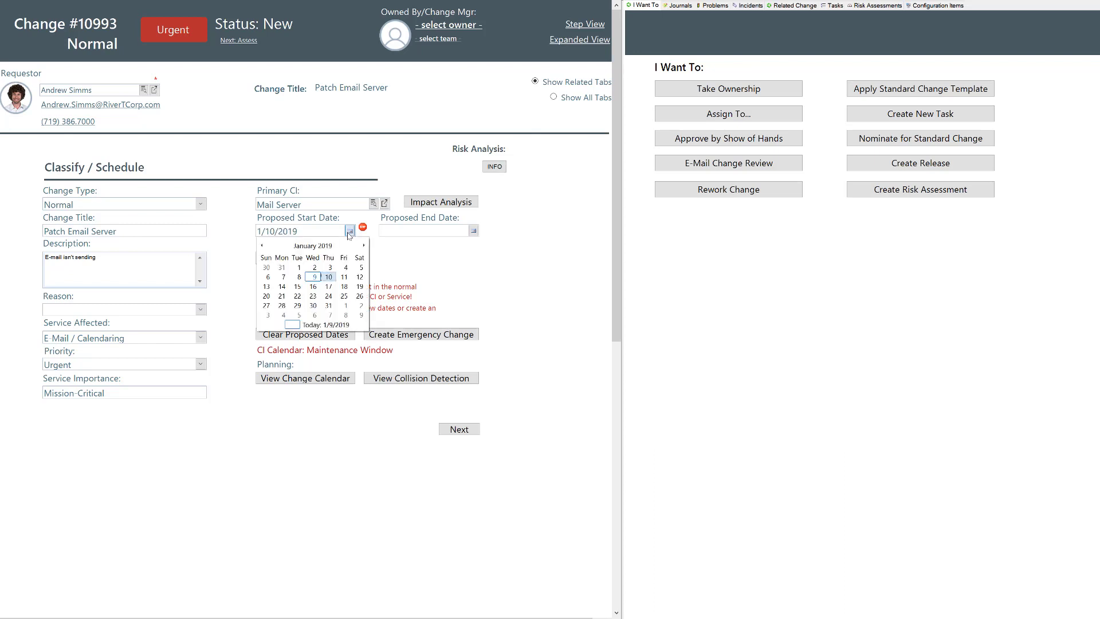
pyautogui.click(350, 232)
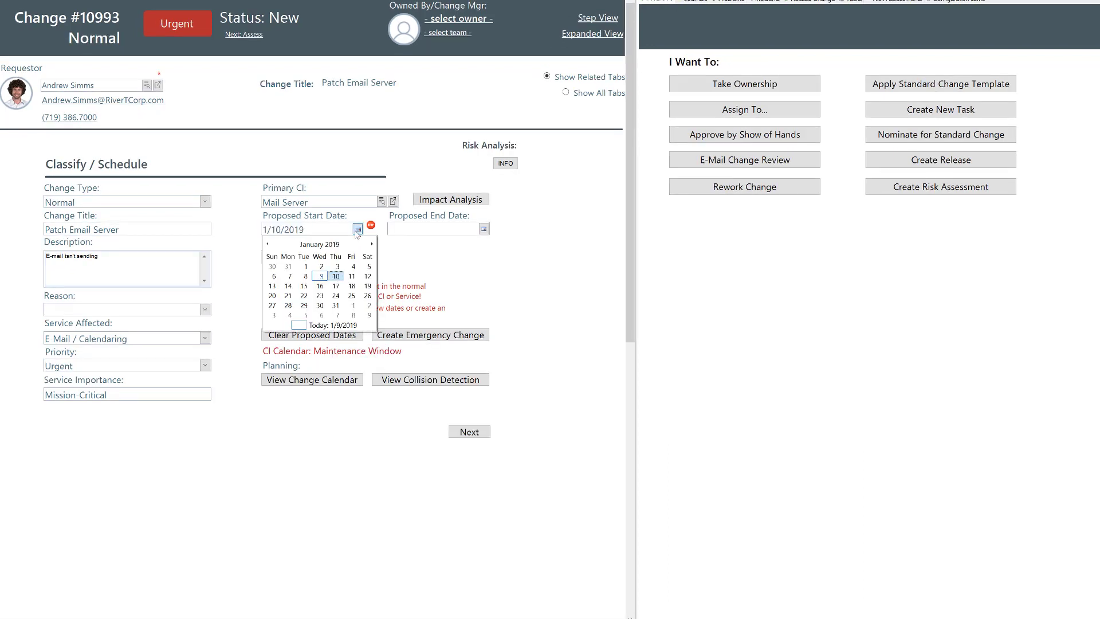
pyautogui.click(272, 286)
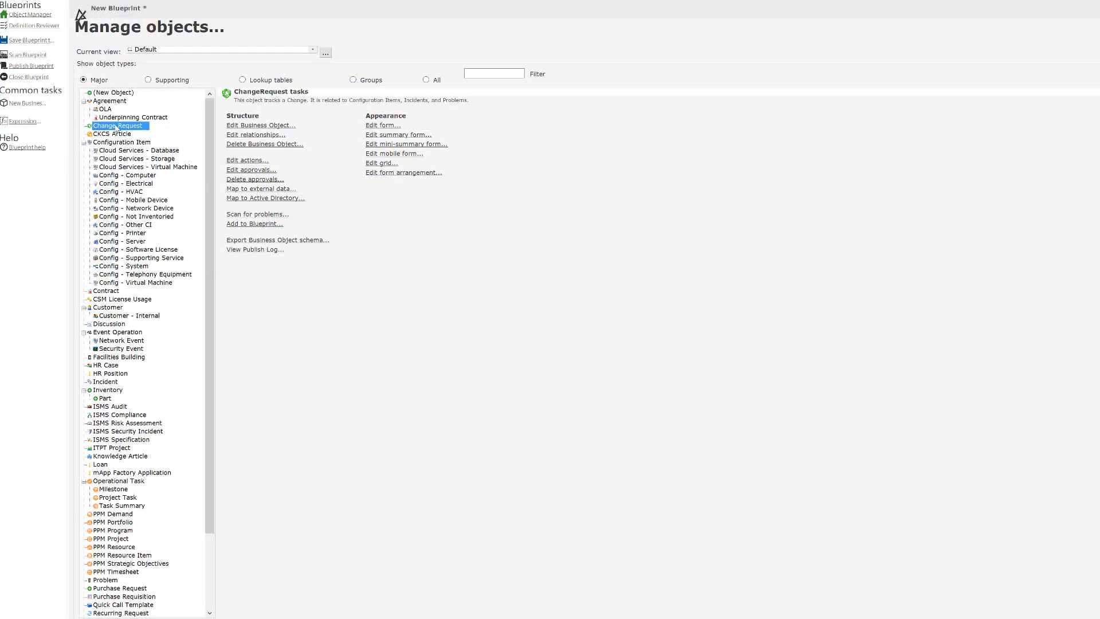
# - Set Normal Change Assessment Approval to require a specific number of approvers, then view its Actions
pyautogui.click(235, 170)
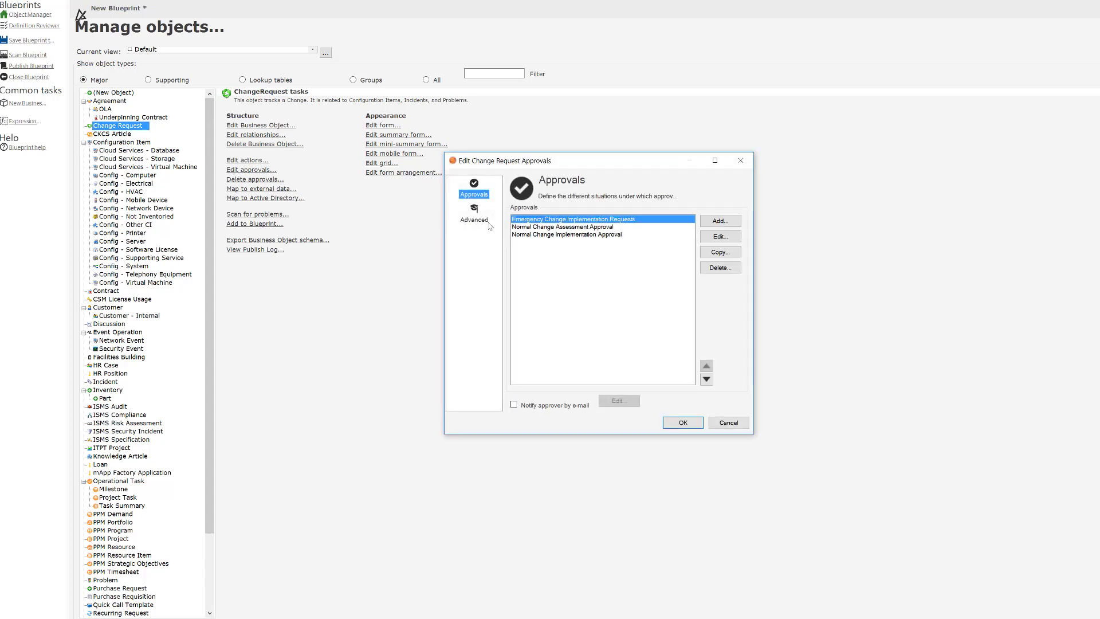
pyautogui.click(531, 229)
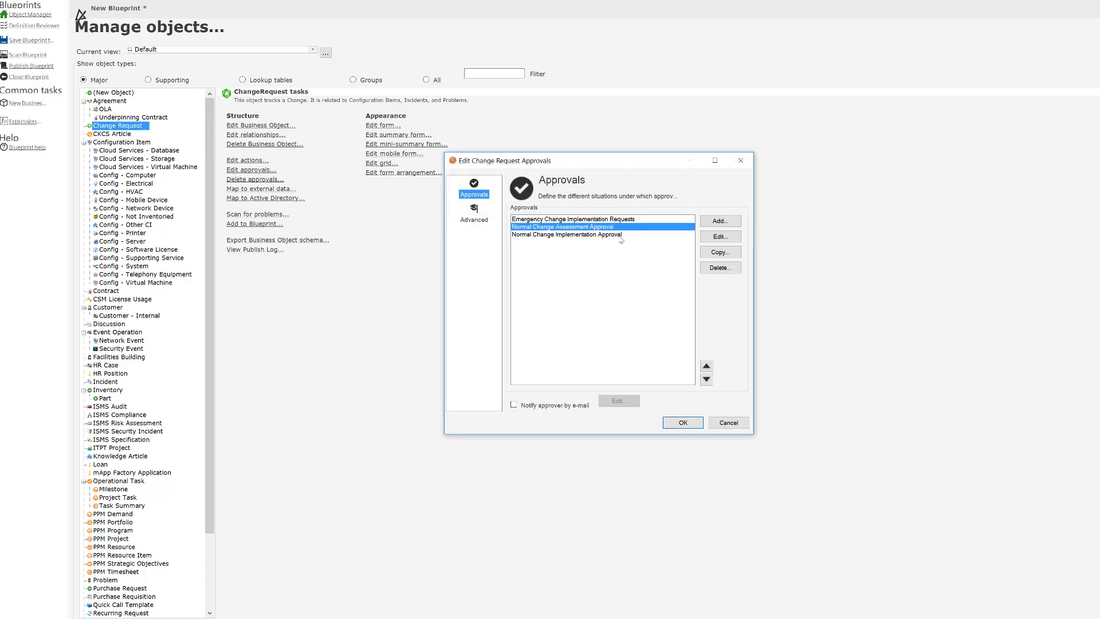
pyautogui.click(713, 240)
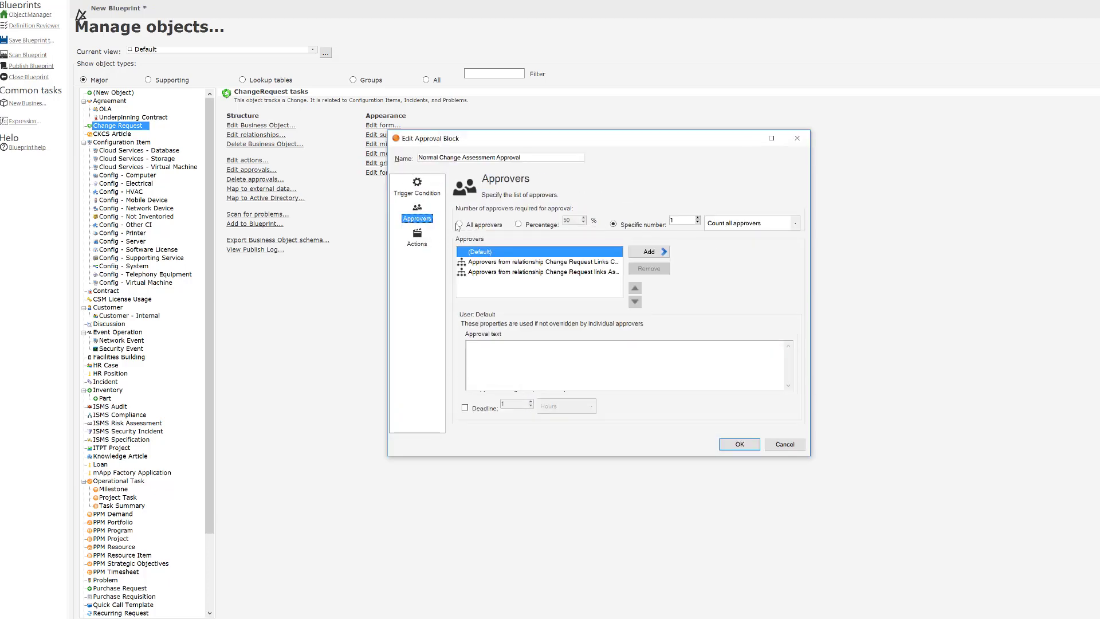
pyautogui.click(518, 223)
pyautogui.click(614, 224)
pyautogui.click(417, 242)
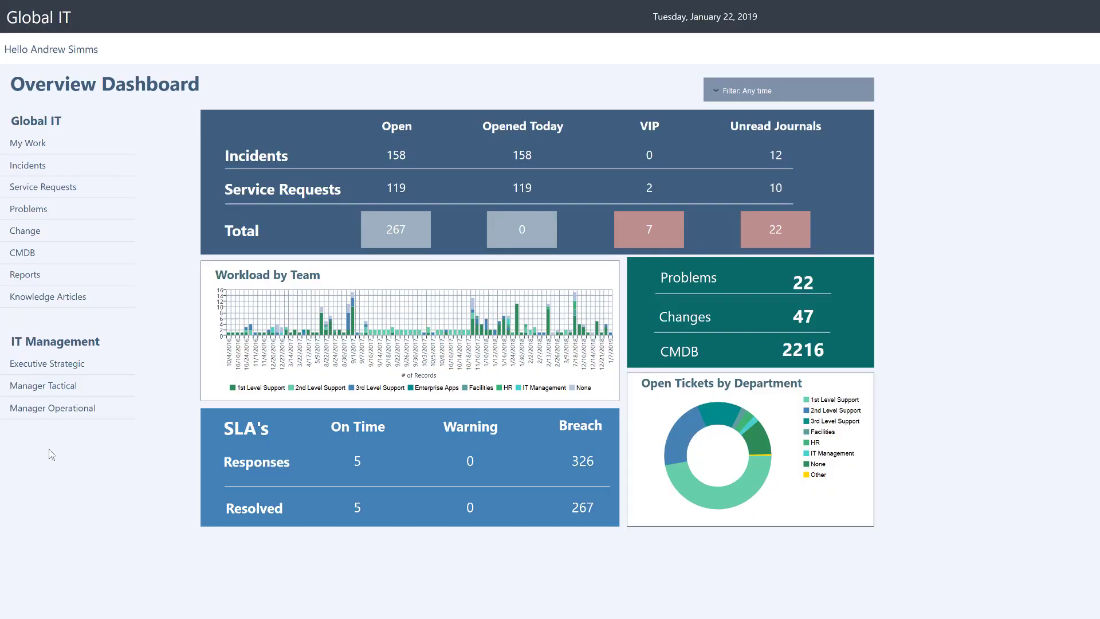
# - View the Incidents, Service Requests, Problems and Change dashboards, then the 197 Knowledge Articles
pyautogui.click(26, 171)
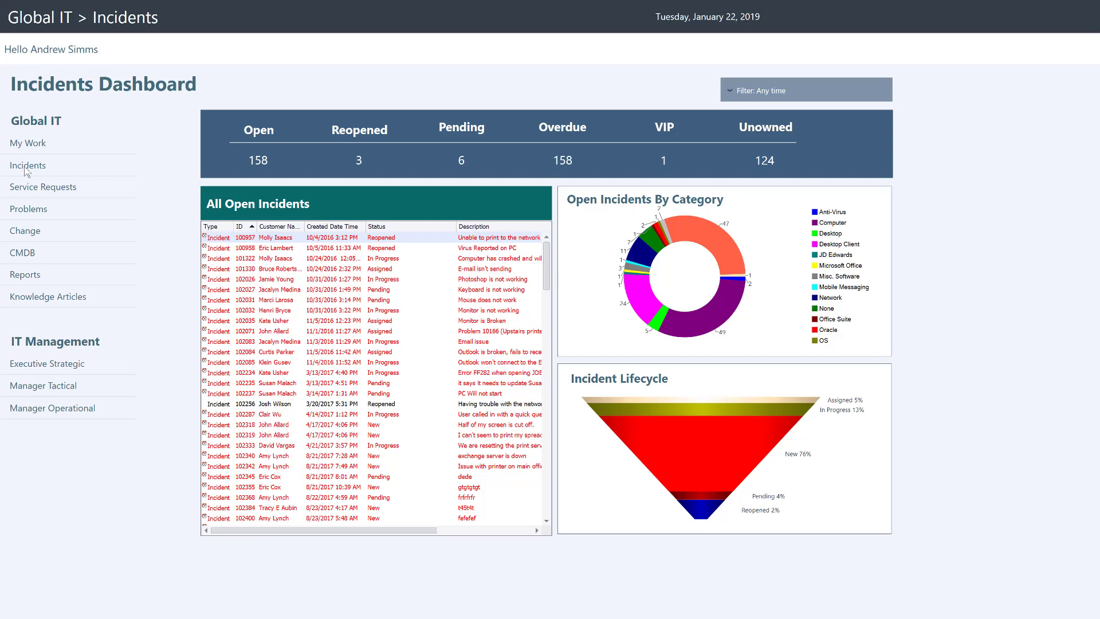
pyautogui.click(39, 191)
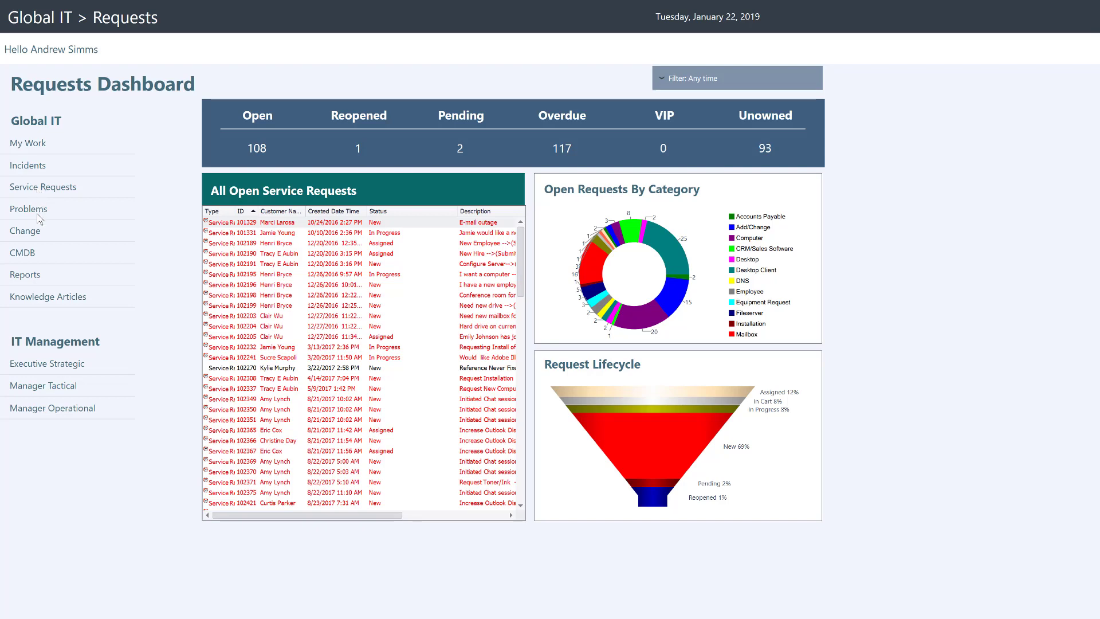
pyautogui.click(39, 214)
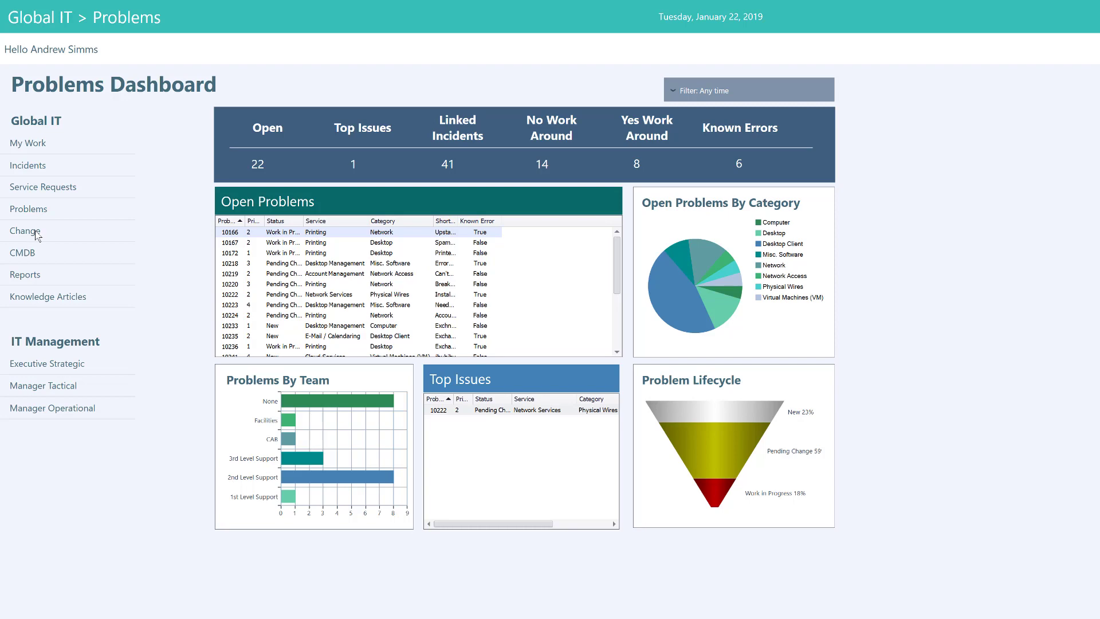
pyautogui.click(37, 236)
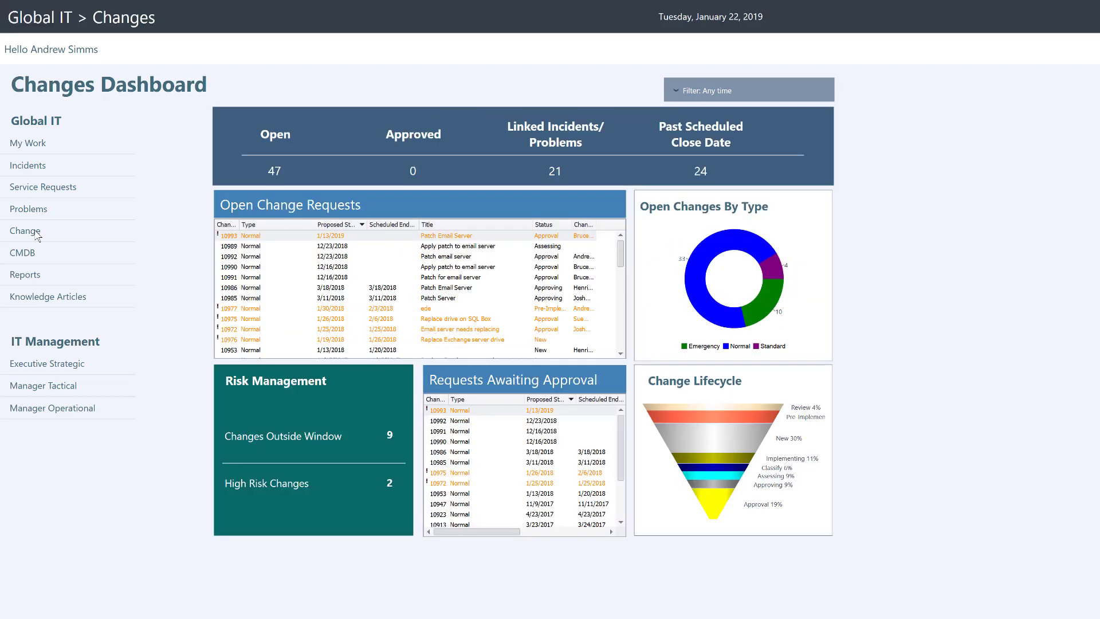
pyautogui.click(37, 299)
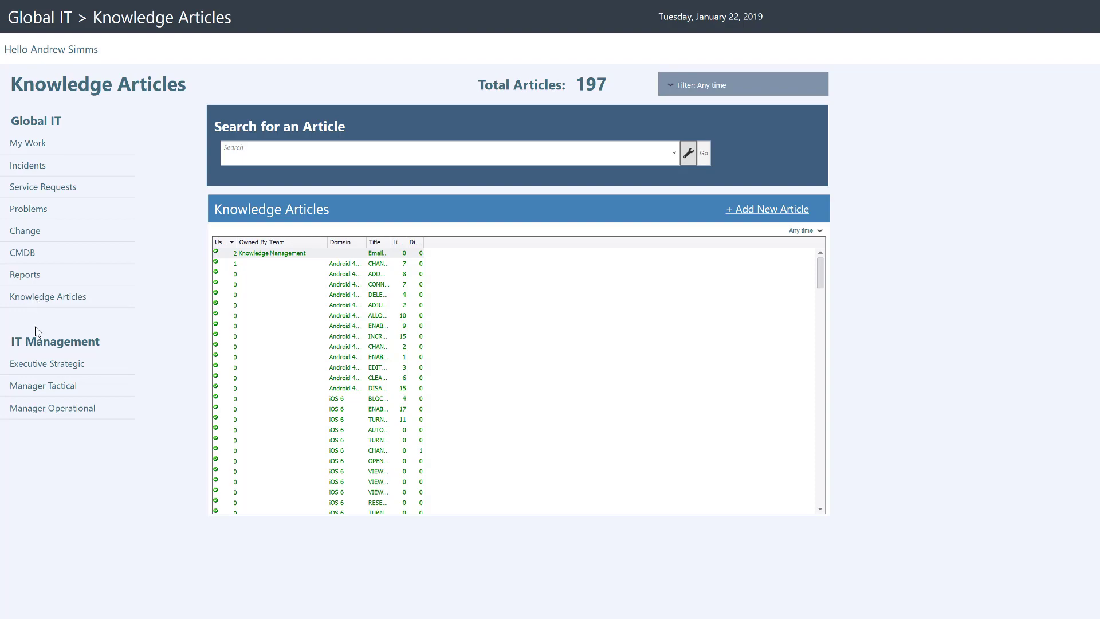
# - Edit the Manager Tactical dashboard to place an enlarged Open Change Requests chart
pyautogui.click(43, 385)
pyautogui.rightClick(191, 391)
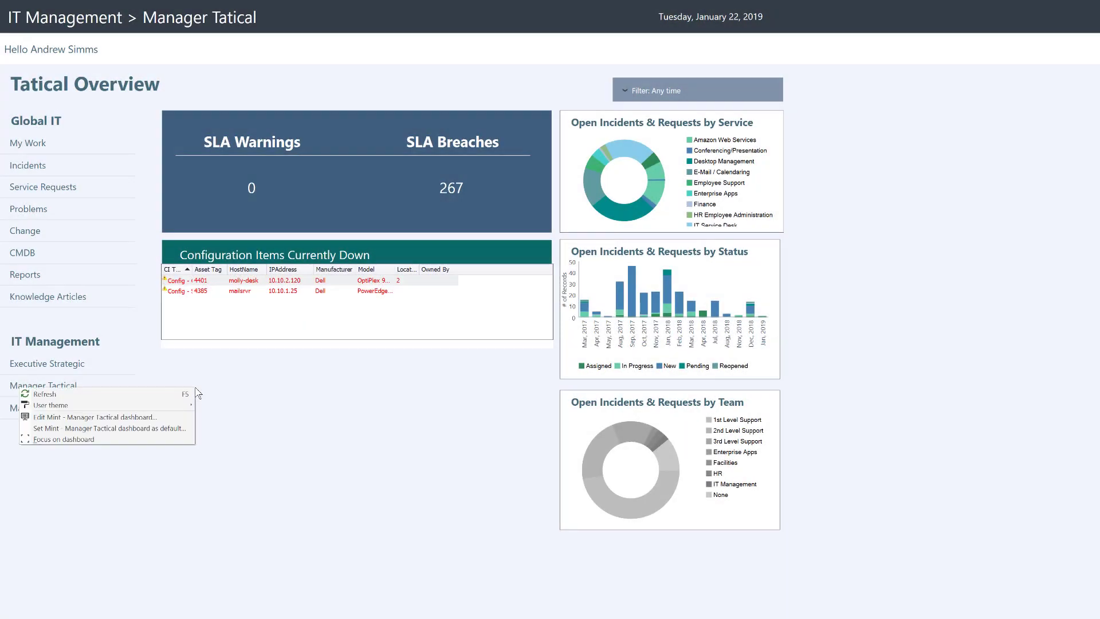
pyautogui.click(95, 416)
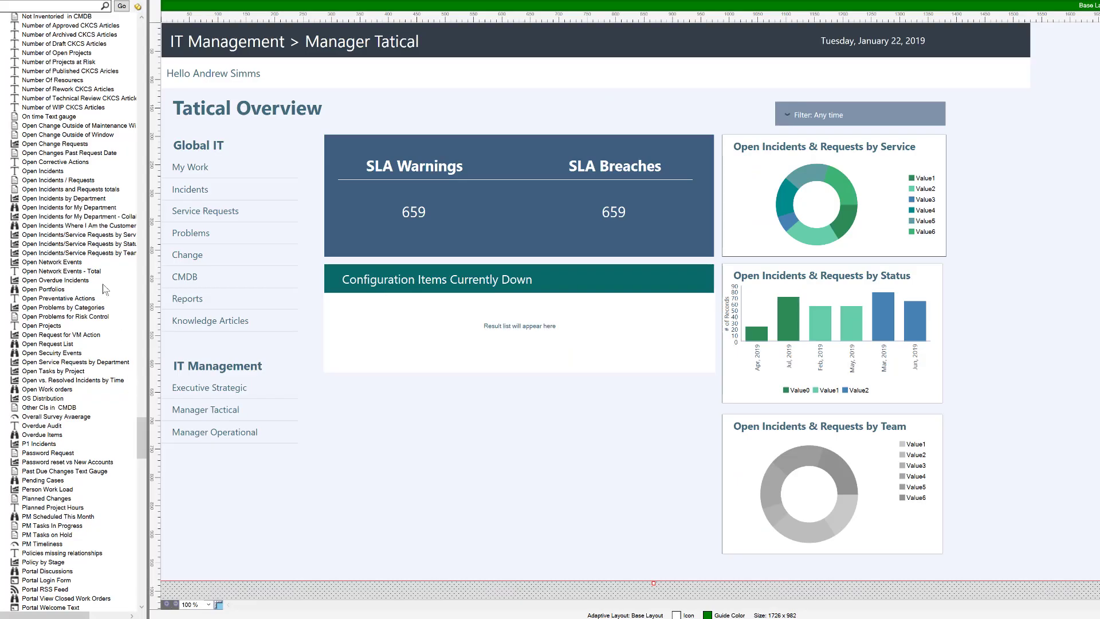
pyautogui.click(72, 145)
pyautogui.moveTo(72, 144); pyautogui.dragTo(325, 375)
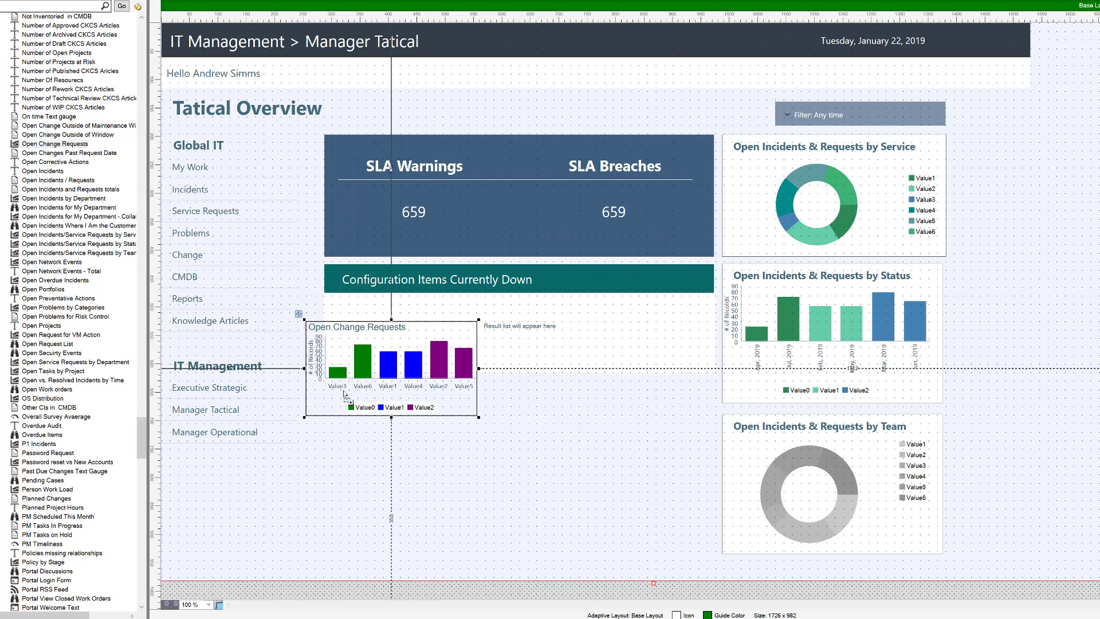
pyautogui.moveTo(626, 478)
pyautogui.mouseDown()
pyautogui.moveTo(675, 538)
pyautogui.moveTo(698, 542)
pyautogui.mouseUp()
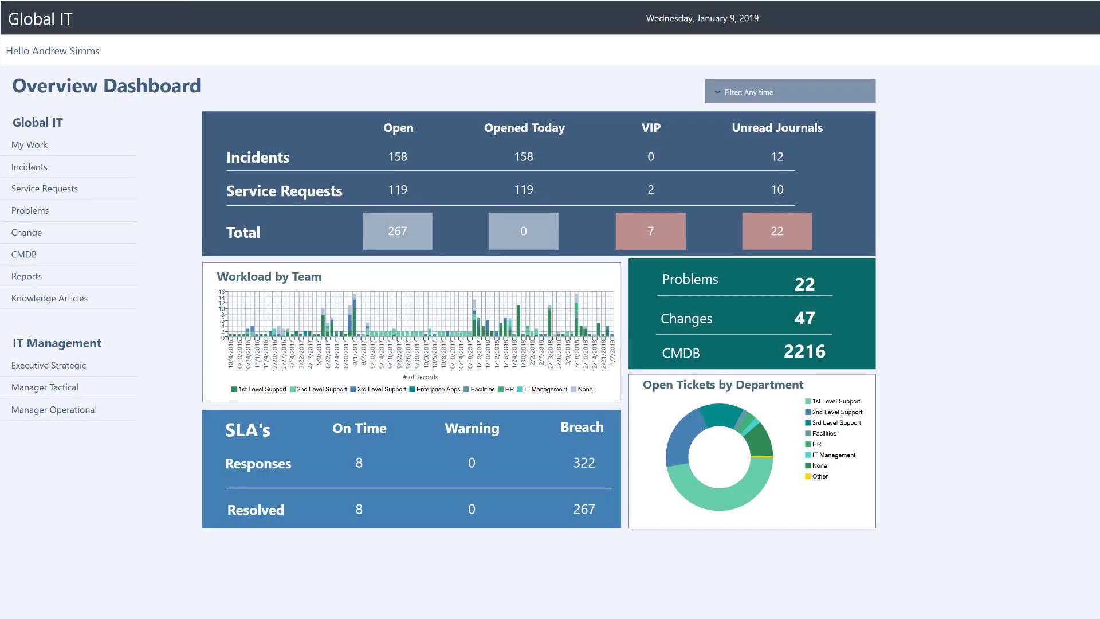
# - Run the Change Trends report from Report Manager to chart change trends by service
pyautogui.click(81, 1)
pyautogui.moveTo(82, 27)
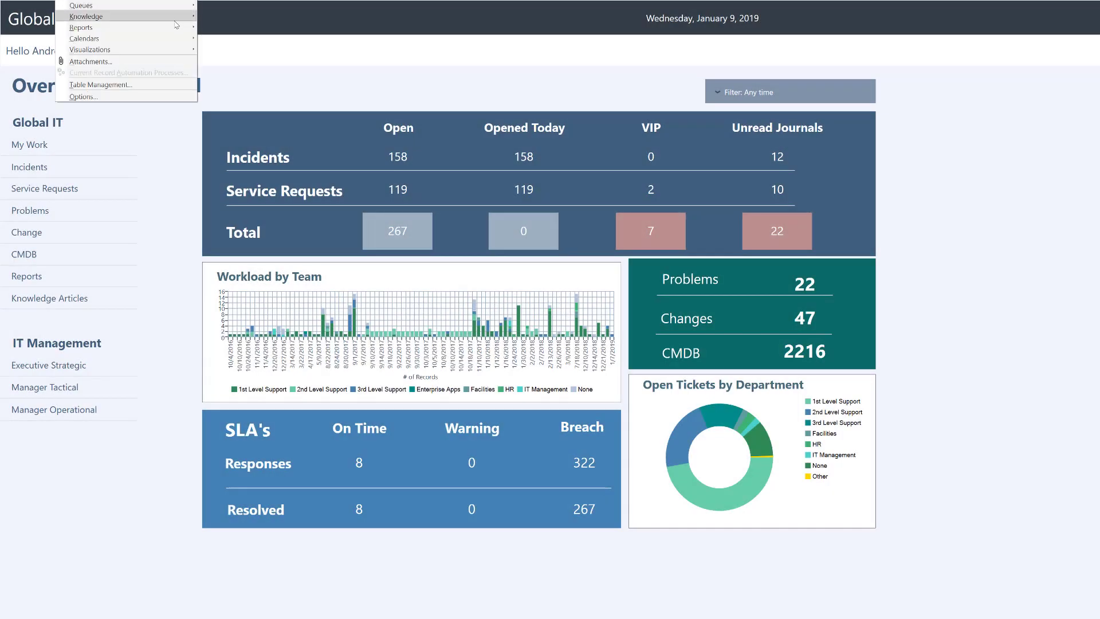
pyautogui.click(227, 28)
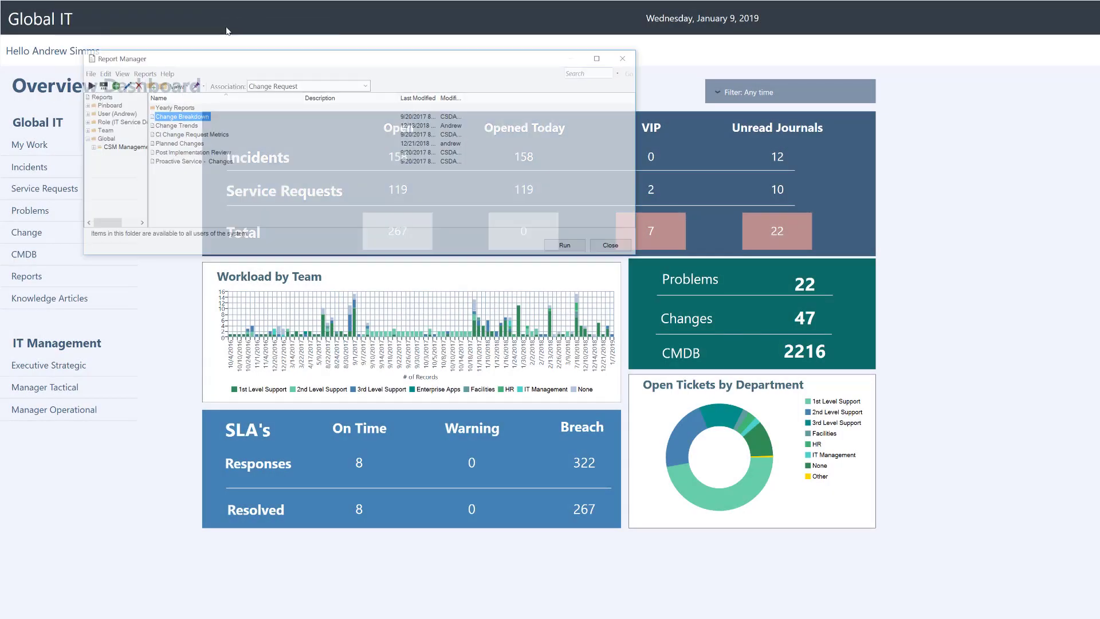
pyautogui.doubleClick(191, 128)
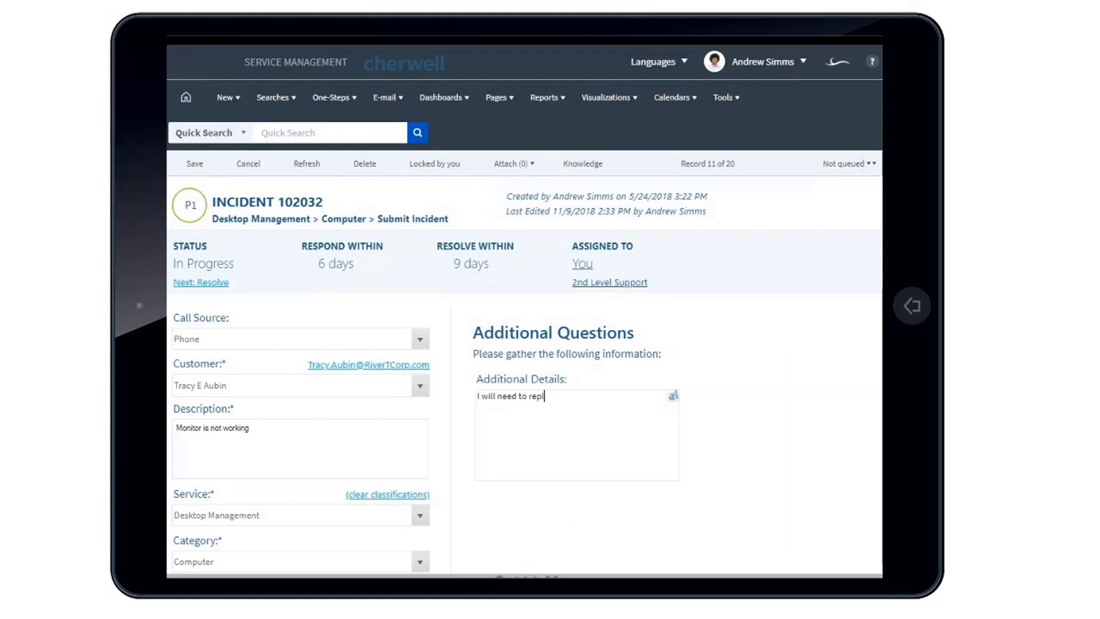
pyautogui.write('racy')
pyautogui.write("'s m")
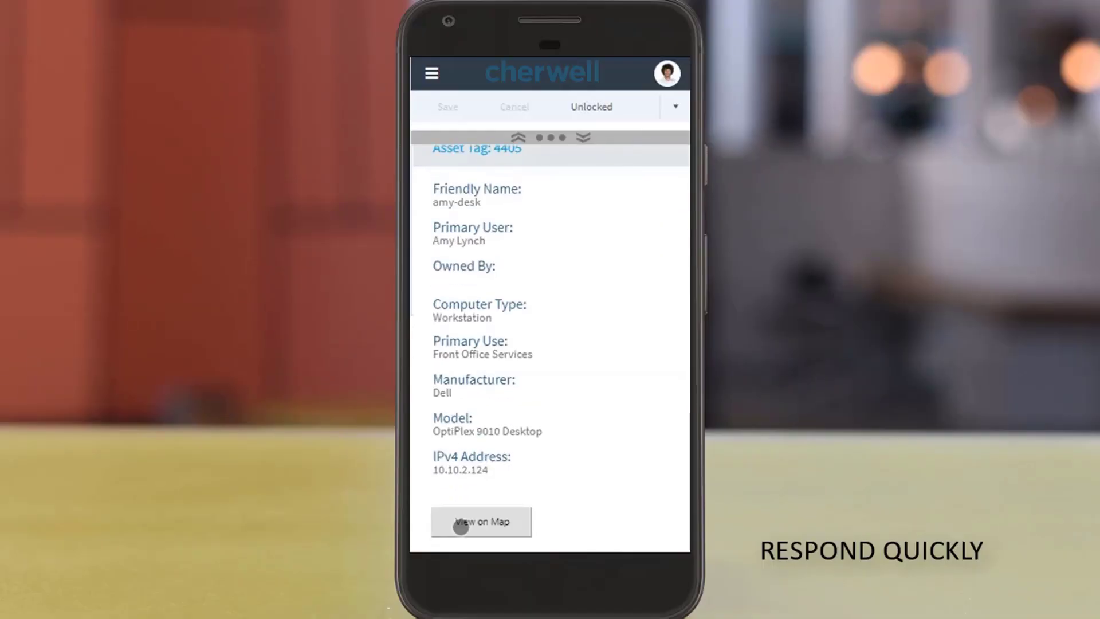
# - Show the computer asset's location on a map from its mobile record
pyautogui.click(461, 525)
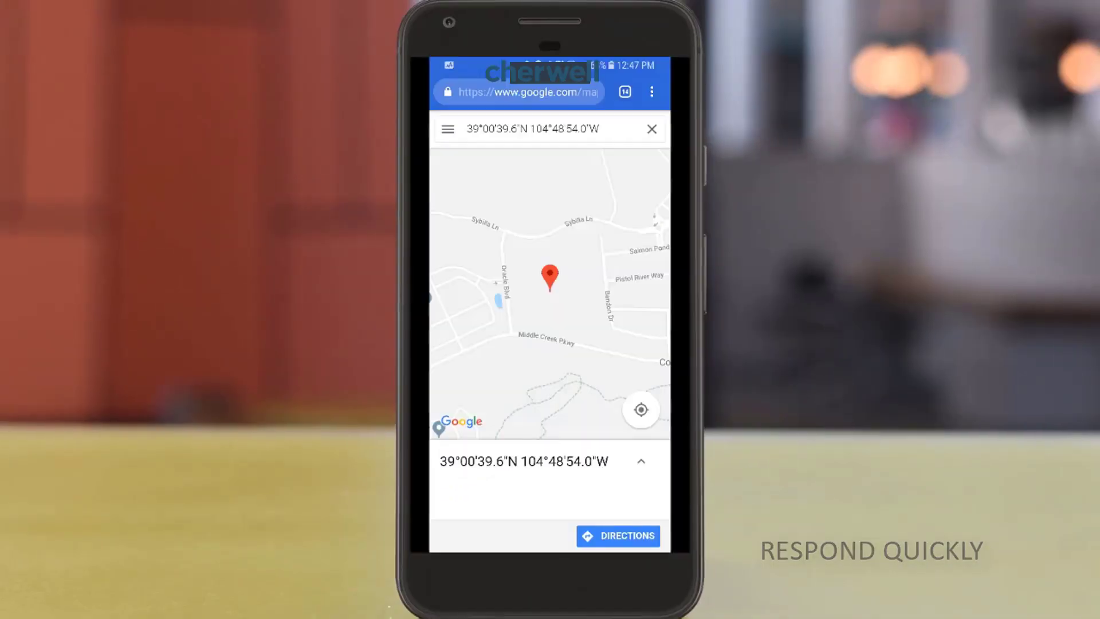